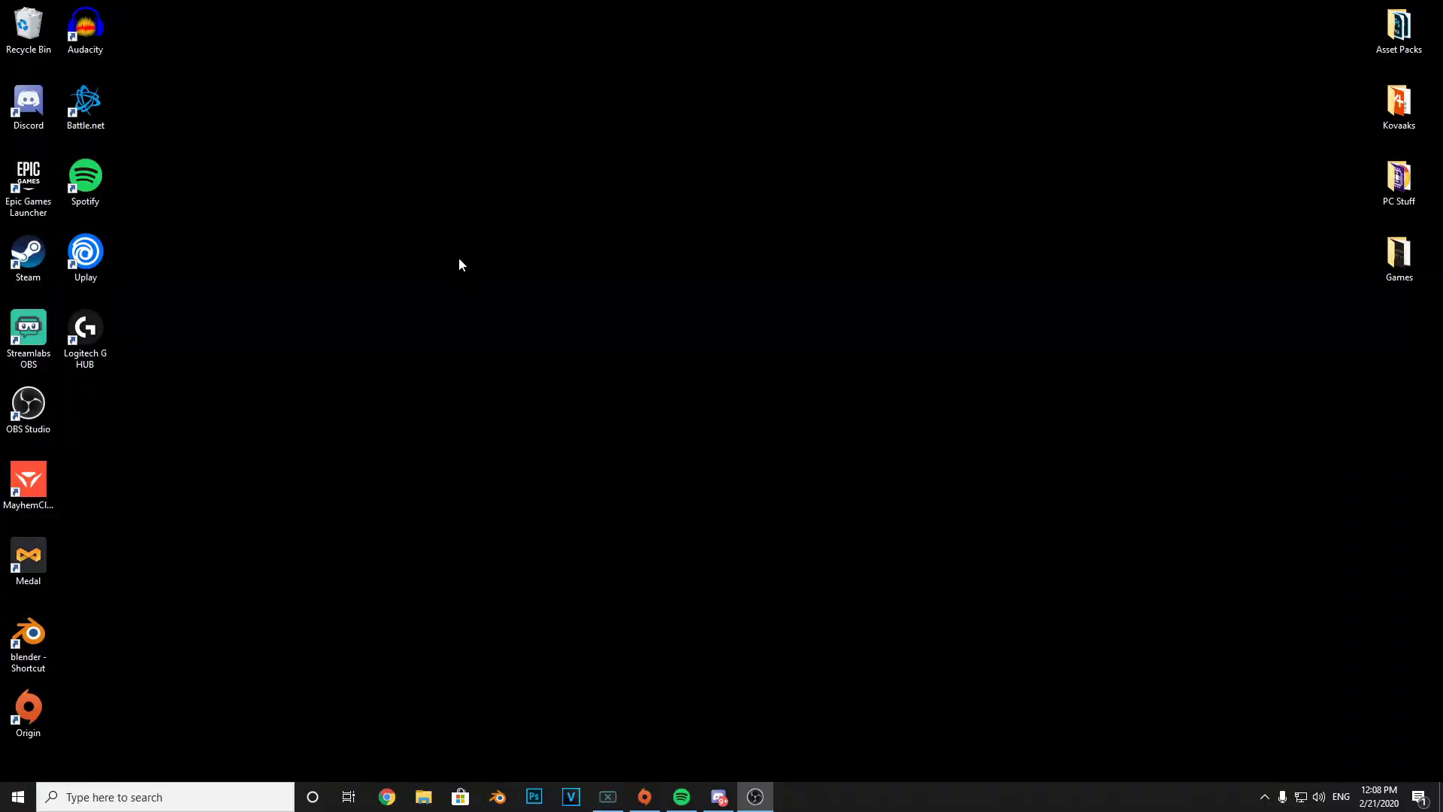
Step: Open the Epic Games Launcher, widen its window and verify the Fortnite installation from the game library
{"action": "double_click", "coordinate": [27, 182]}
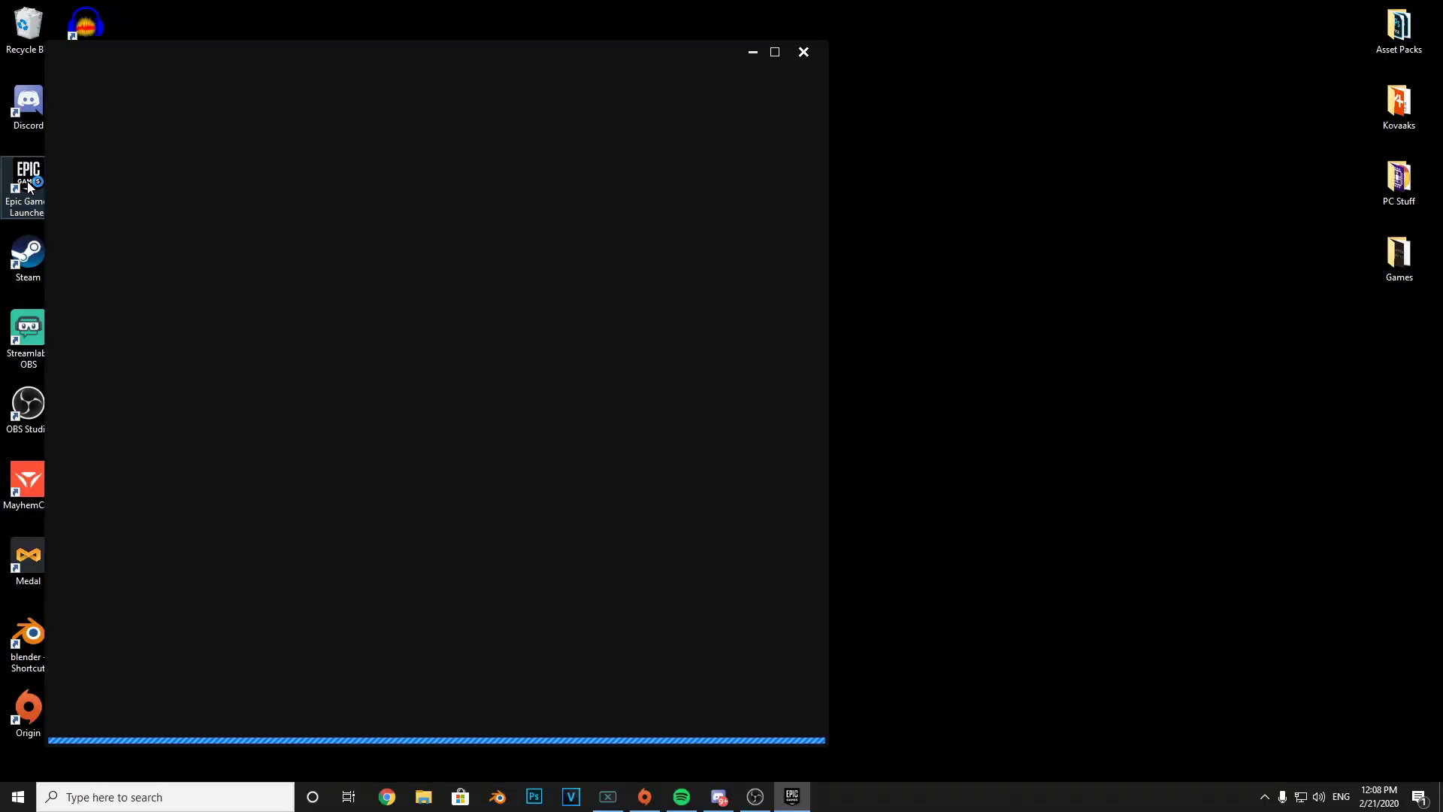
{"action": "left_click_drag", "start_coordinate": [828, 118], "coordinate": [1043, 154]}
{"action": "left_click", "coordinate": [132, 248]}
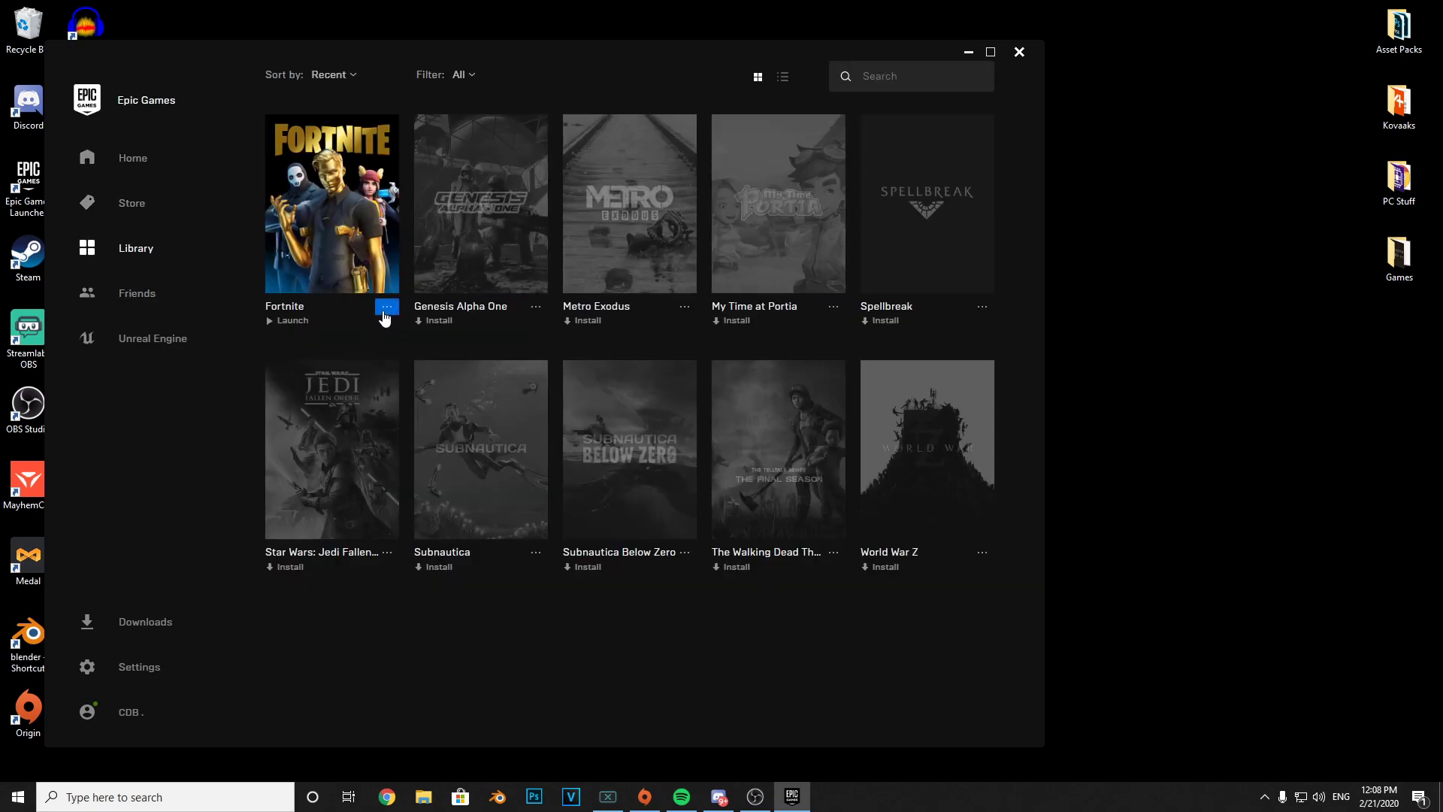
{"action": "left_click", "coordinate": [387, 310]}
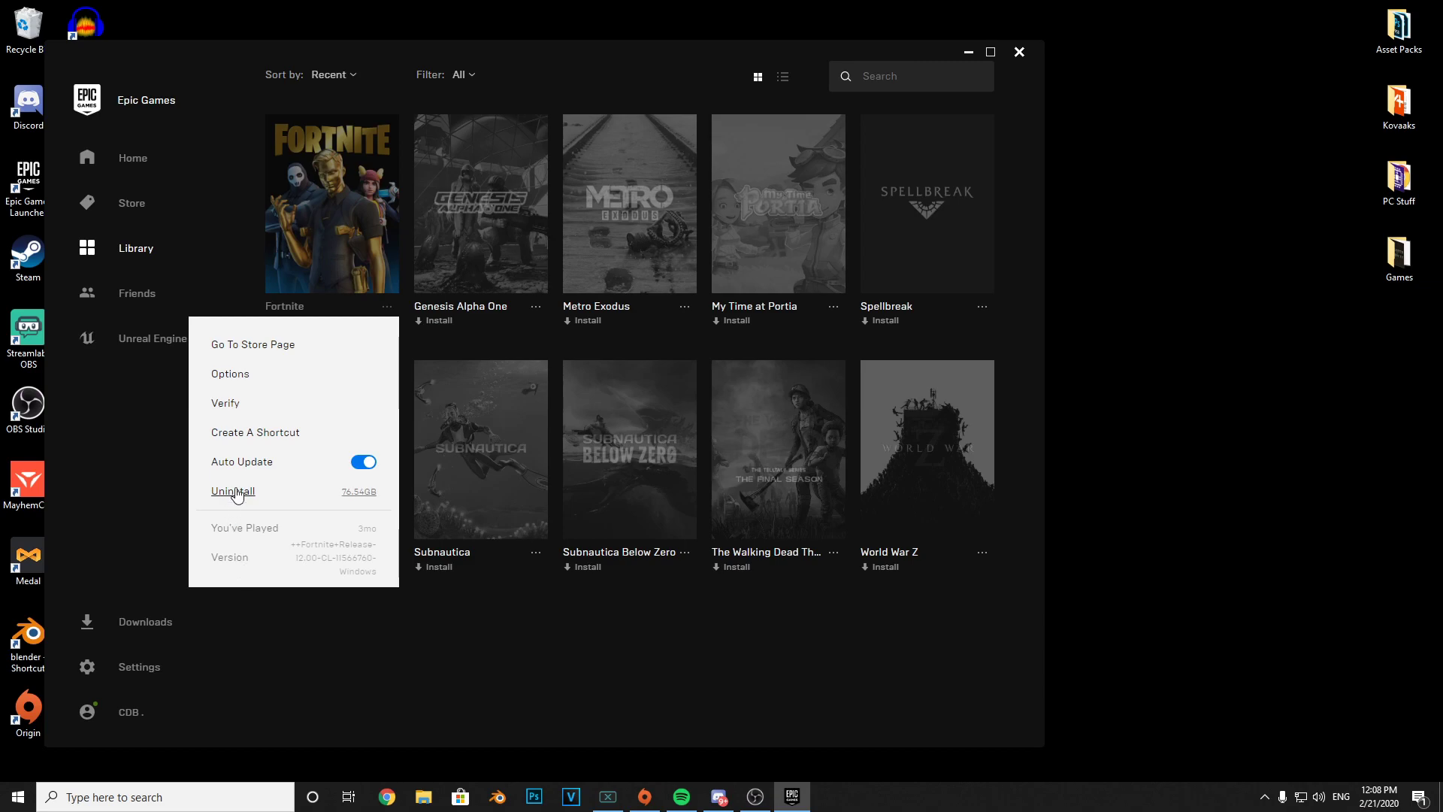
{"action": "left_click", "coordinate": [222, 405]}
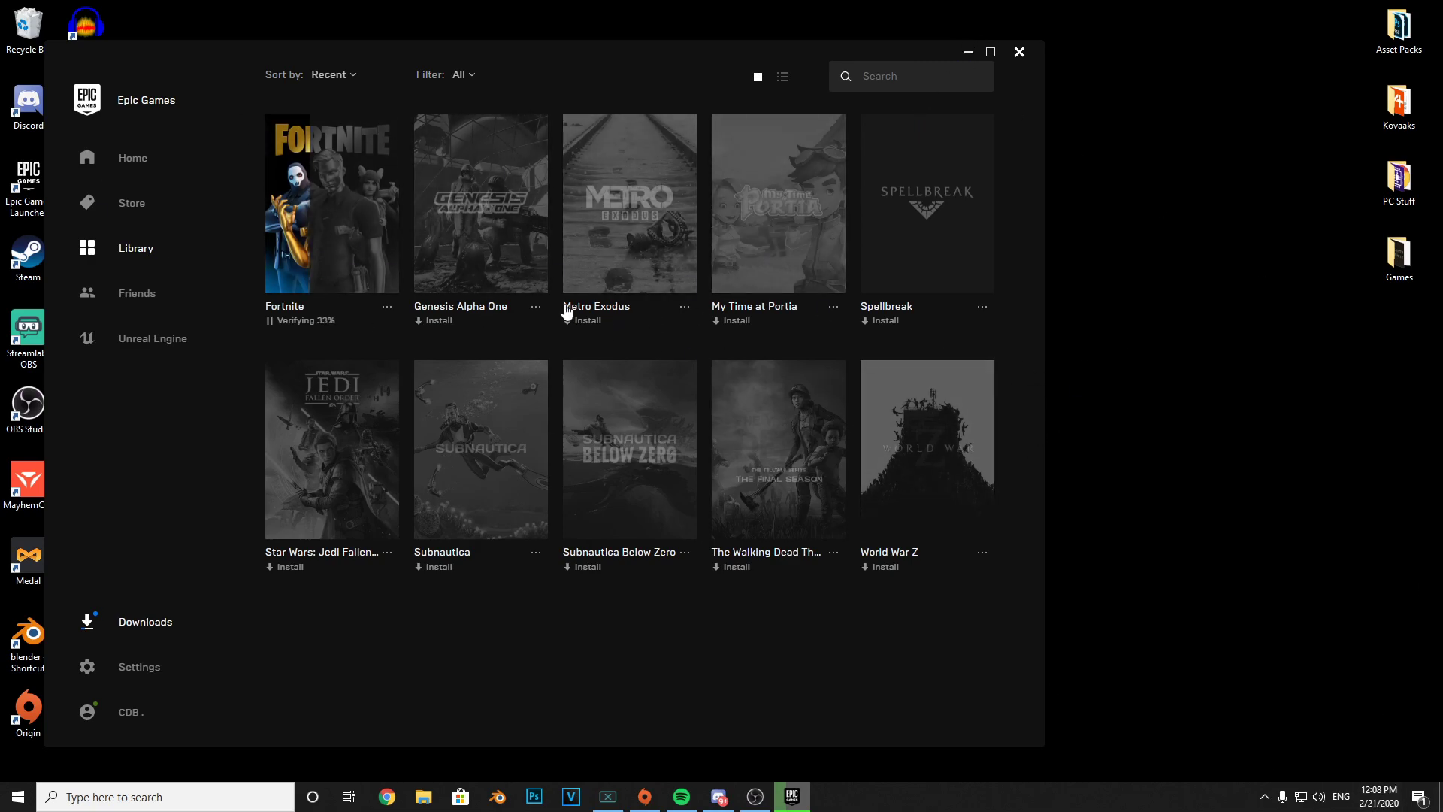
Step: Check the exact current time in the system clock and calendar
{"action": "left_click", "coordinate": [1379, 796]}
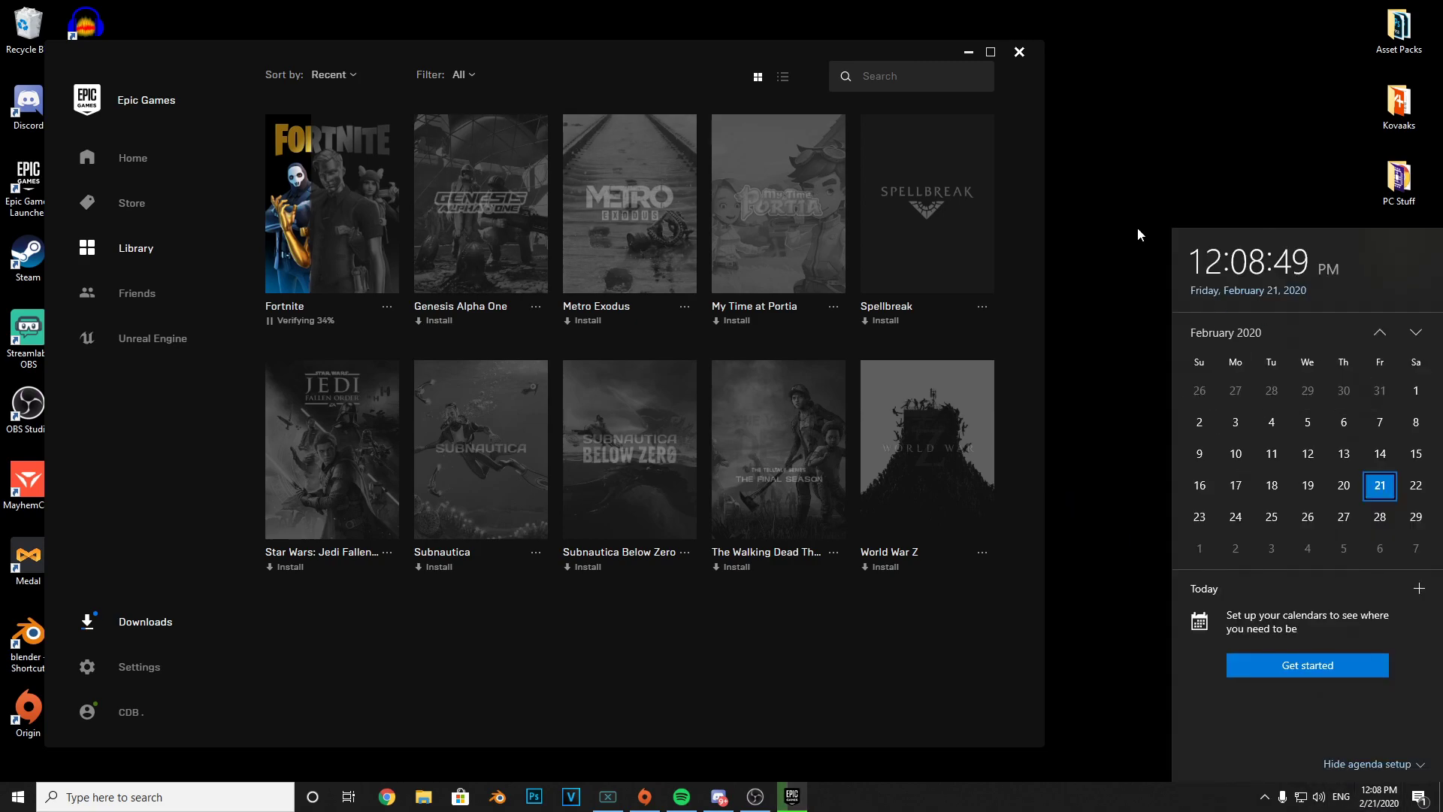
{"action": "left_click", "coordinate": [1180, 176]}
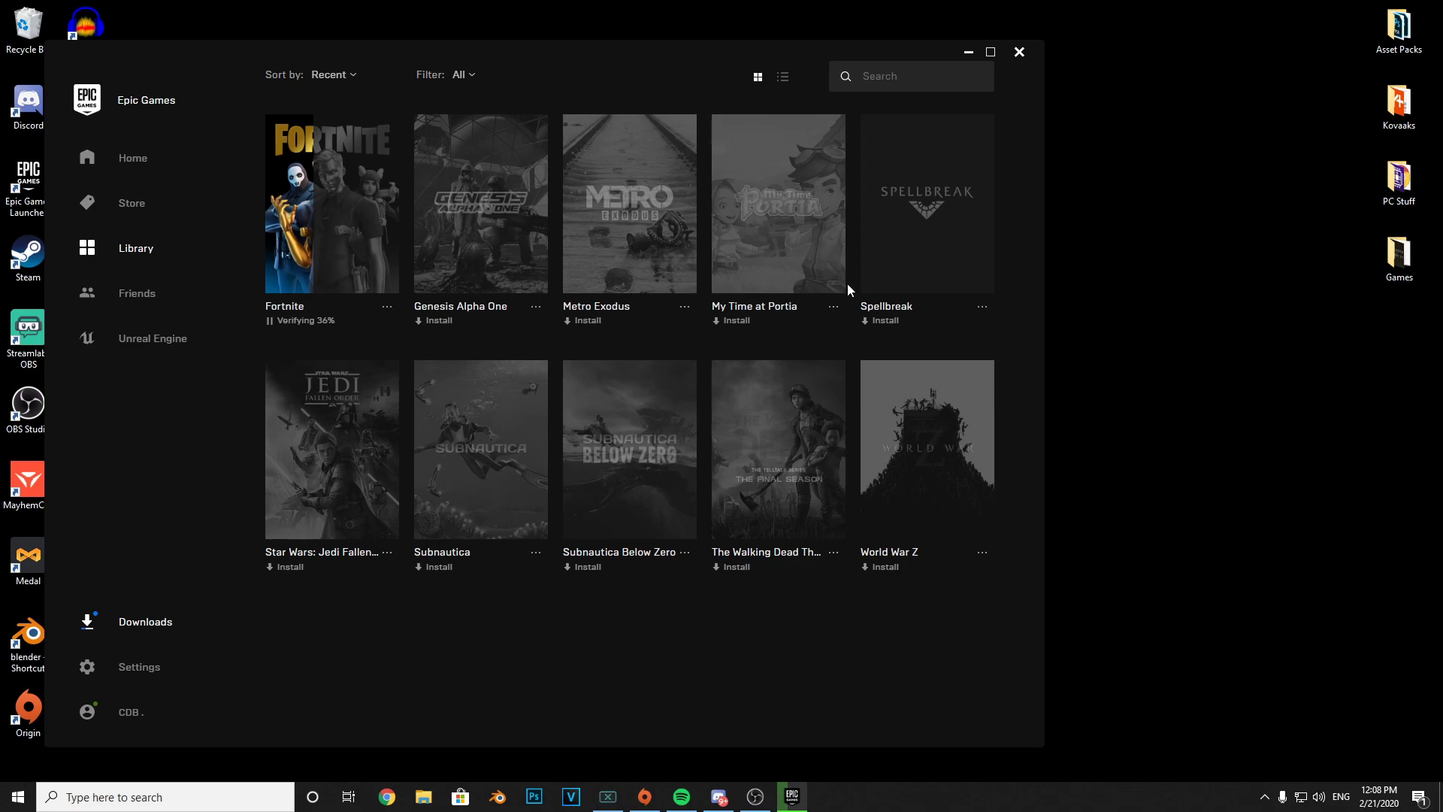
Step: Minimise the Epic Games Launcher and open the NVIDIA Control Panel at its resolution settings
{"action": "left_click_drag", "start_coordinate": [660, 56], "coordinate": [780, 38]}
{"action": "left_click", "coordinate": [1086, 34]}
{"action": "right_click", "coordinate": [665, 250]}
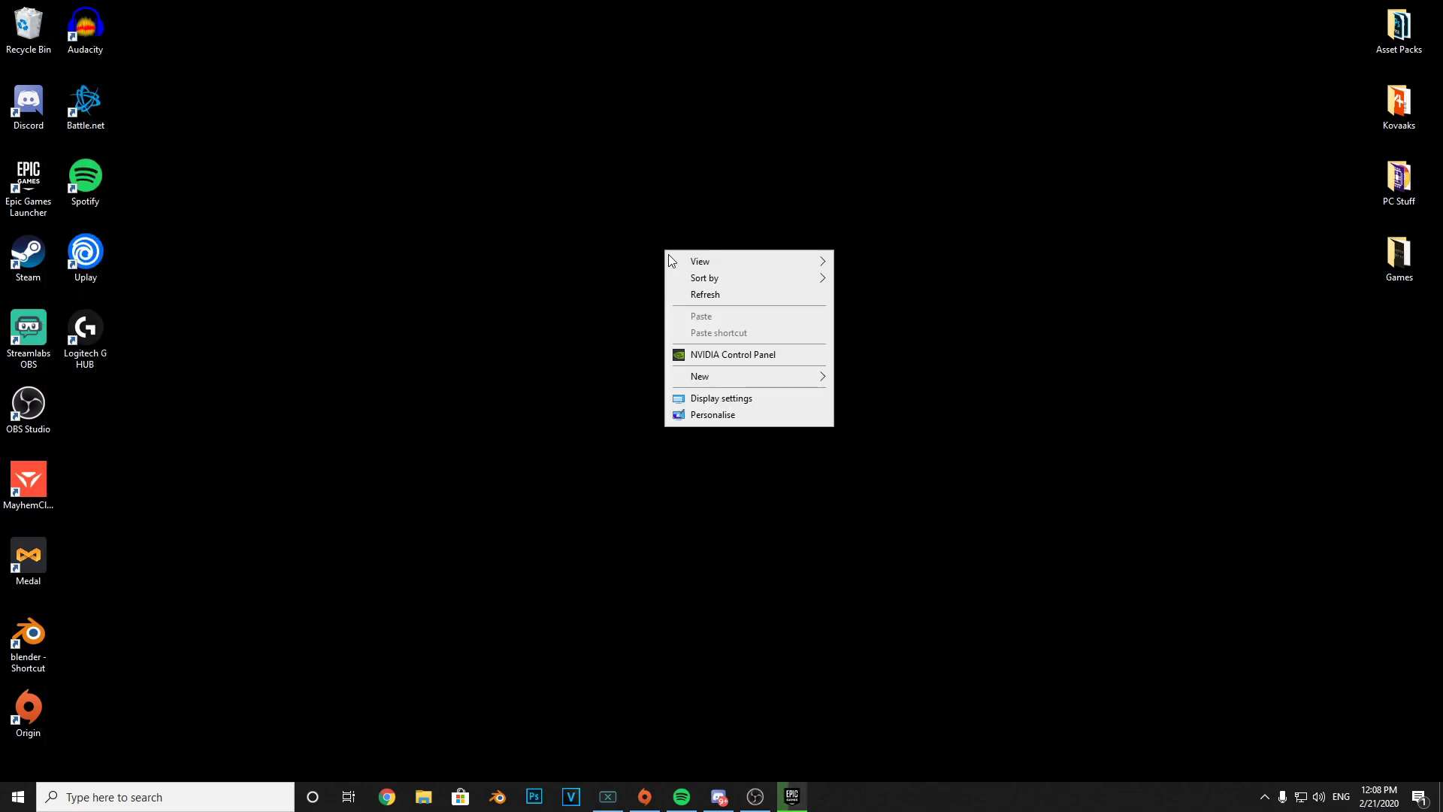
{"action": "left_click", "coordinate": [728, 363]}
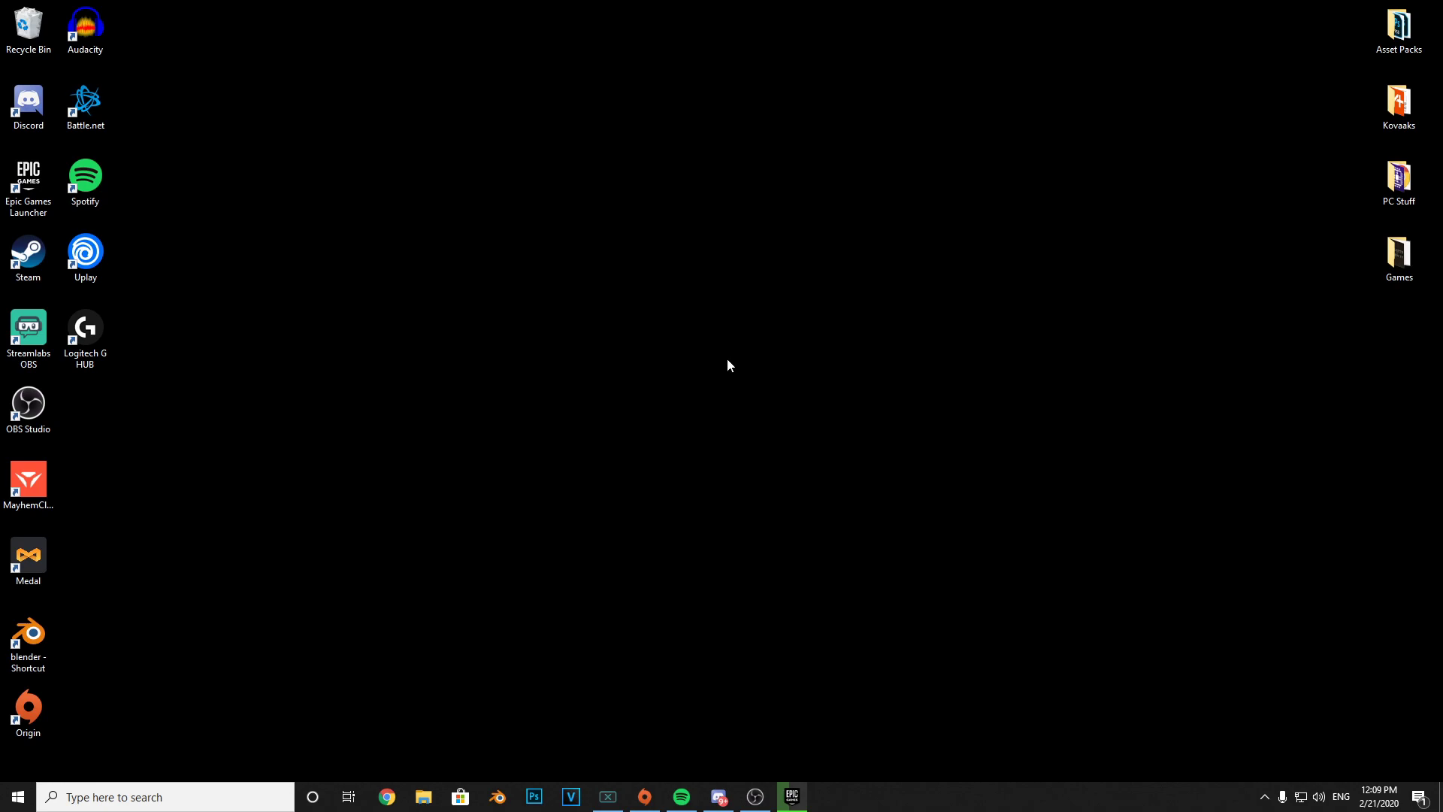
{"action": "scroll", "coordinate": [661, 487], "scroll_direction": "down", "scroll_amount": 2}
{"action": "scroll", "coordinate": [662, 487], "scroll_direction": "up", "scroll_amount": 3}
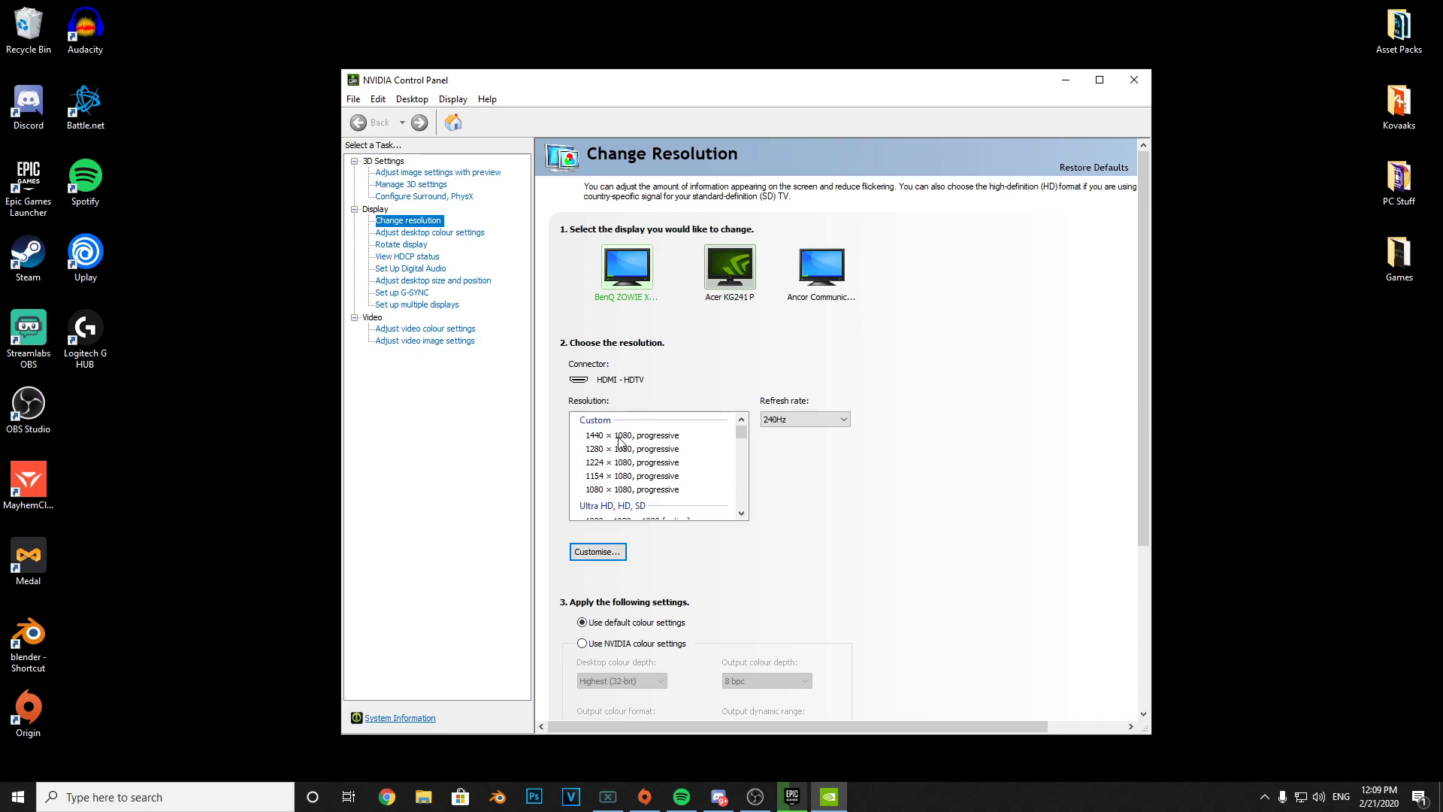
{"action": "left_click", "coordinate": [633, 489]}
{"action": "left_click", "coordinate": [633, 477]}
{"action": "left_click", "coordinate": [633, 489]}
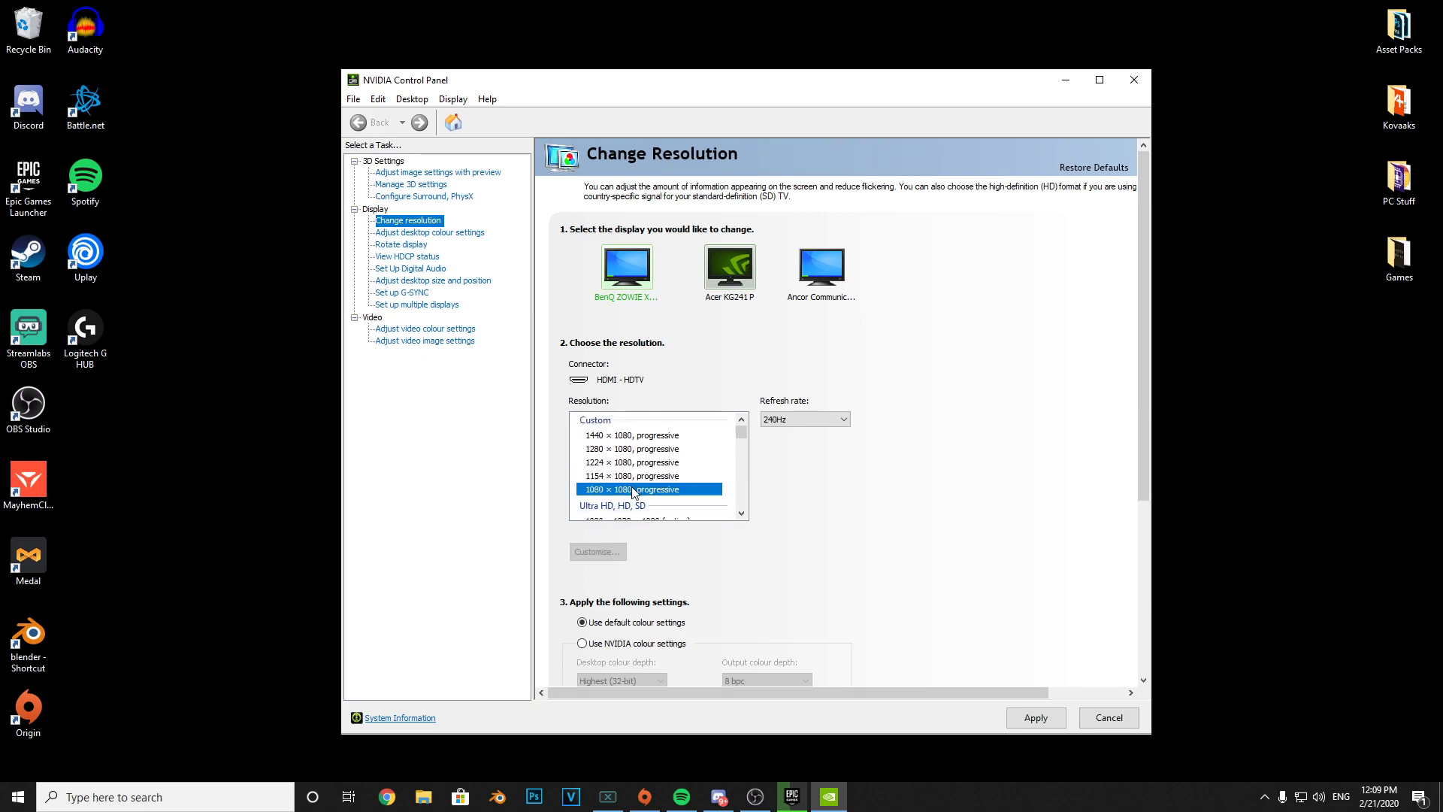
{"action": "left_click", "coordinate": [600, 476]}
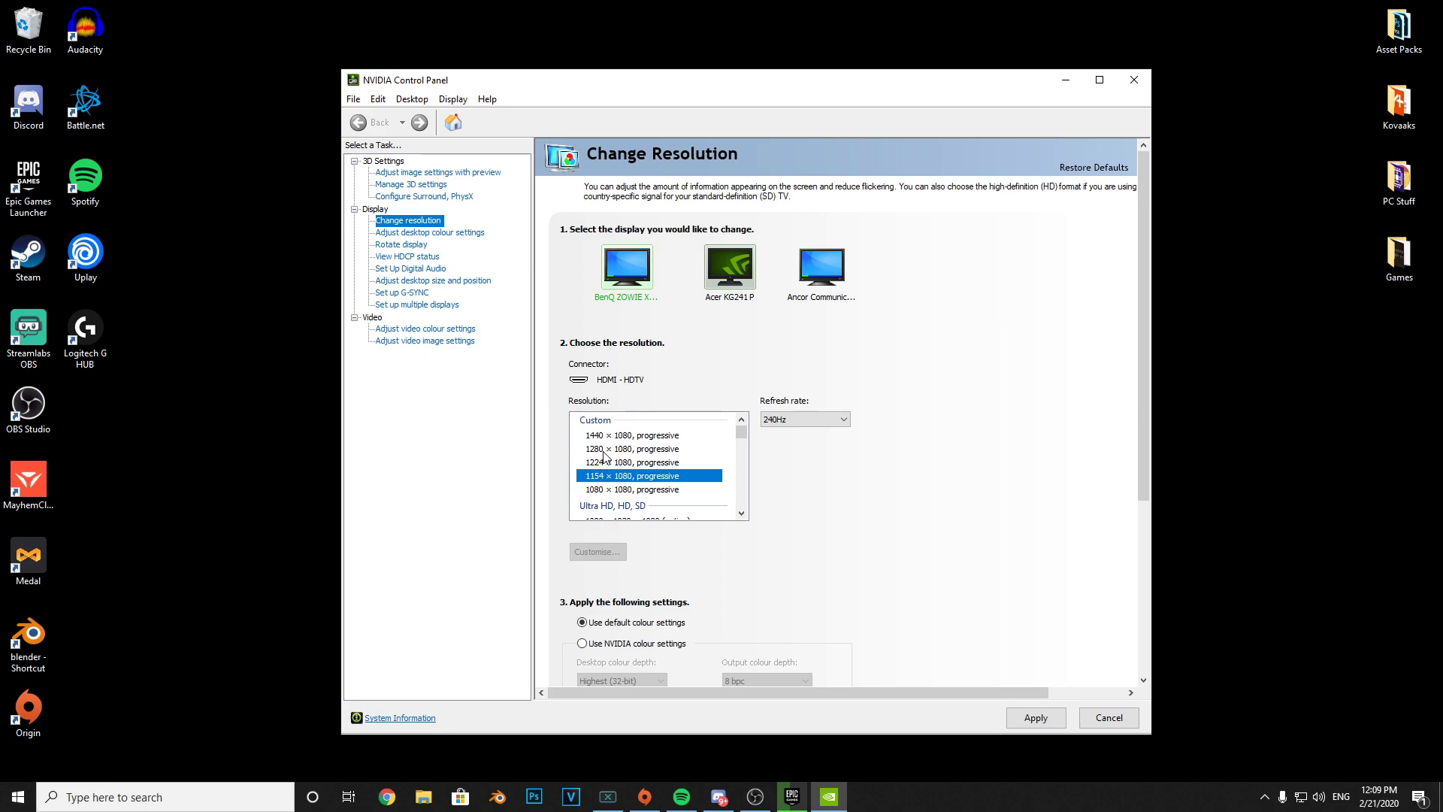
{"action": "left_click", "coordinate": [604, 451]}
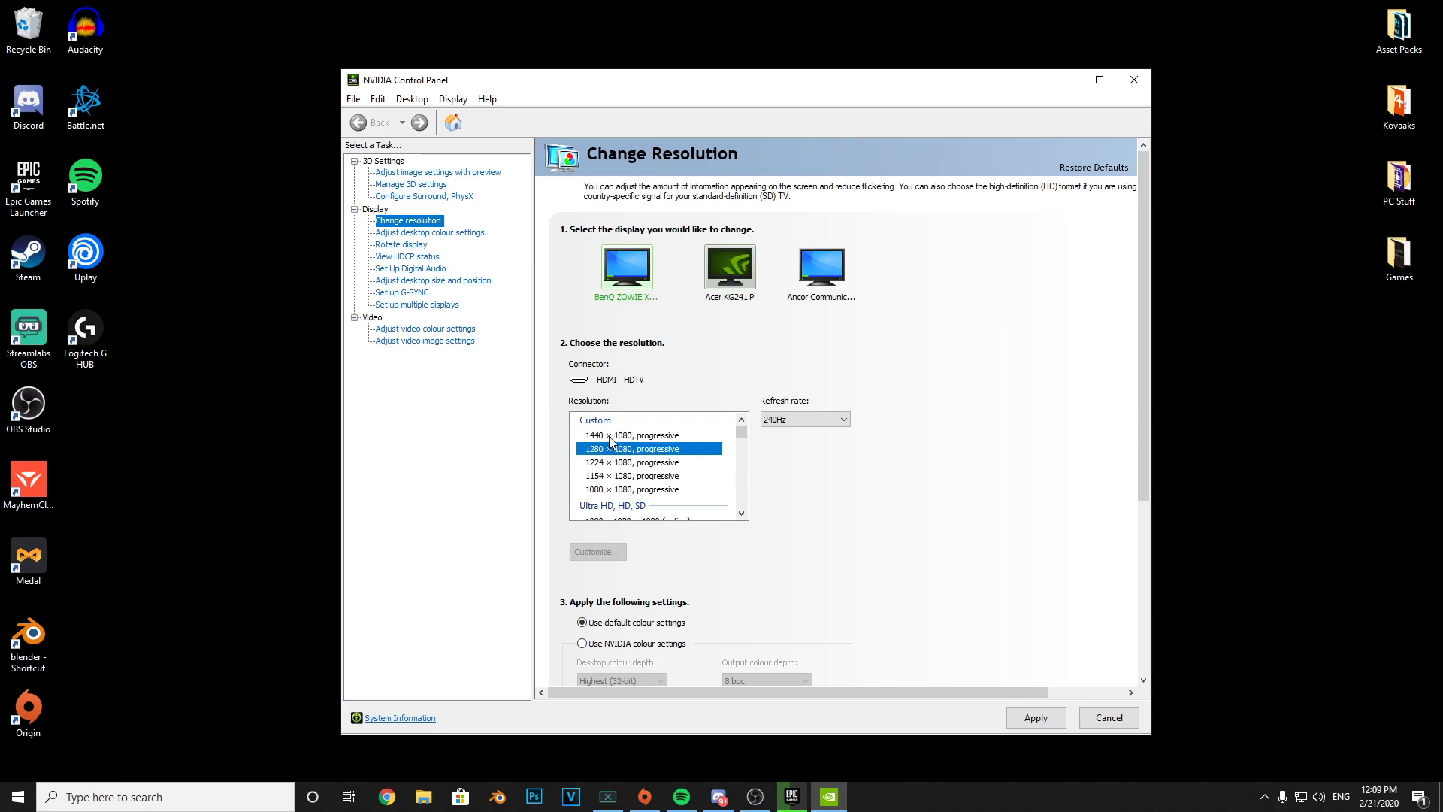
{"action": "left_click", "coordinate": [609, 436]}
{"action": "left_click", "coordinate": [598, 473]}
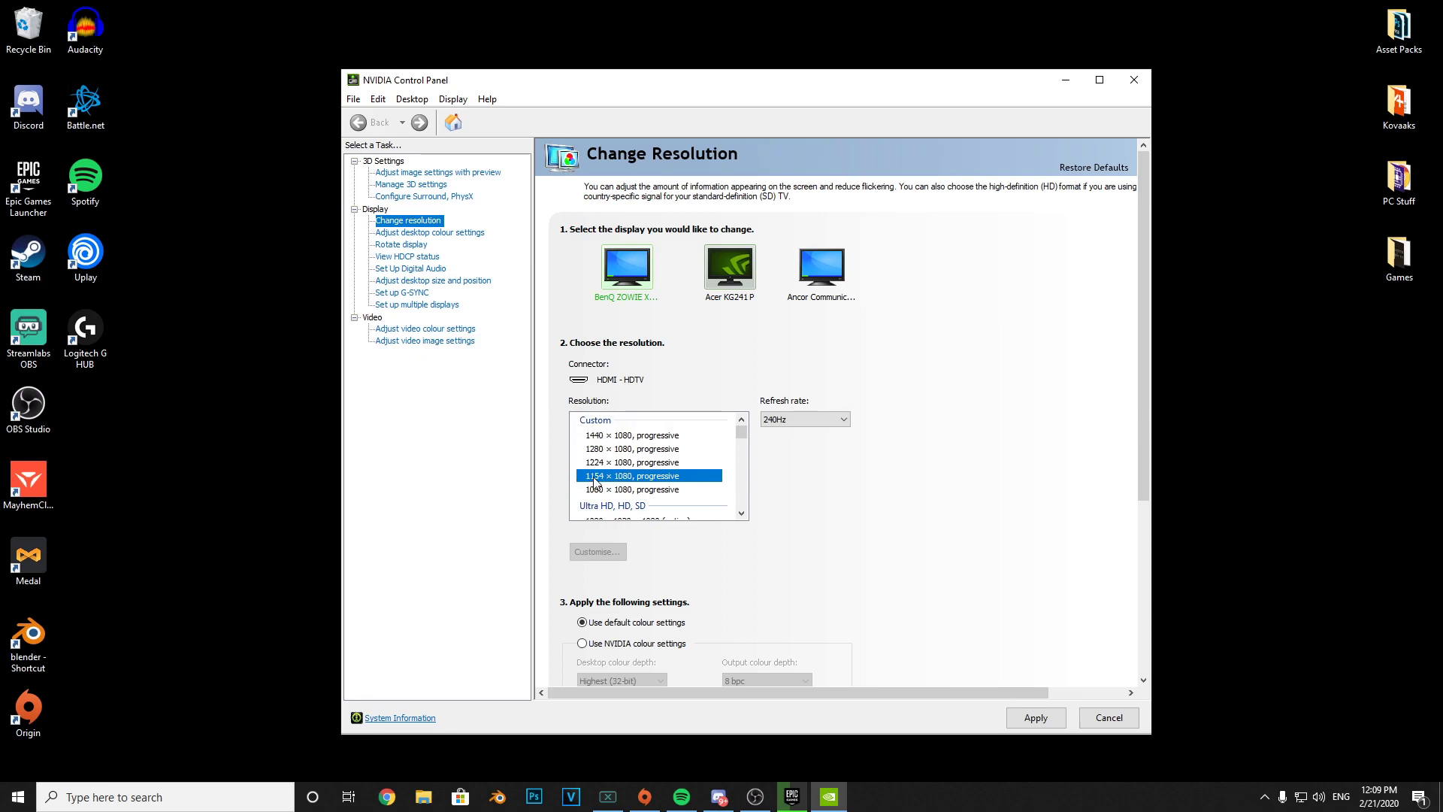
{"action": "left_click", "coordinate": [599, 490]}
{"action": "left_click", "coordinate": [599, 451]}
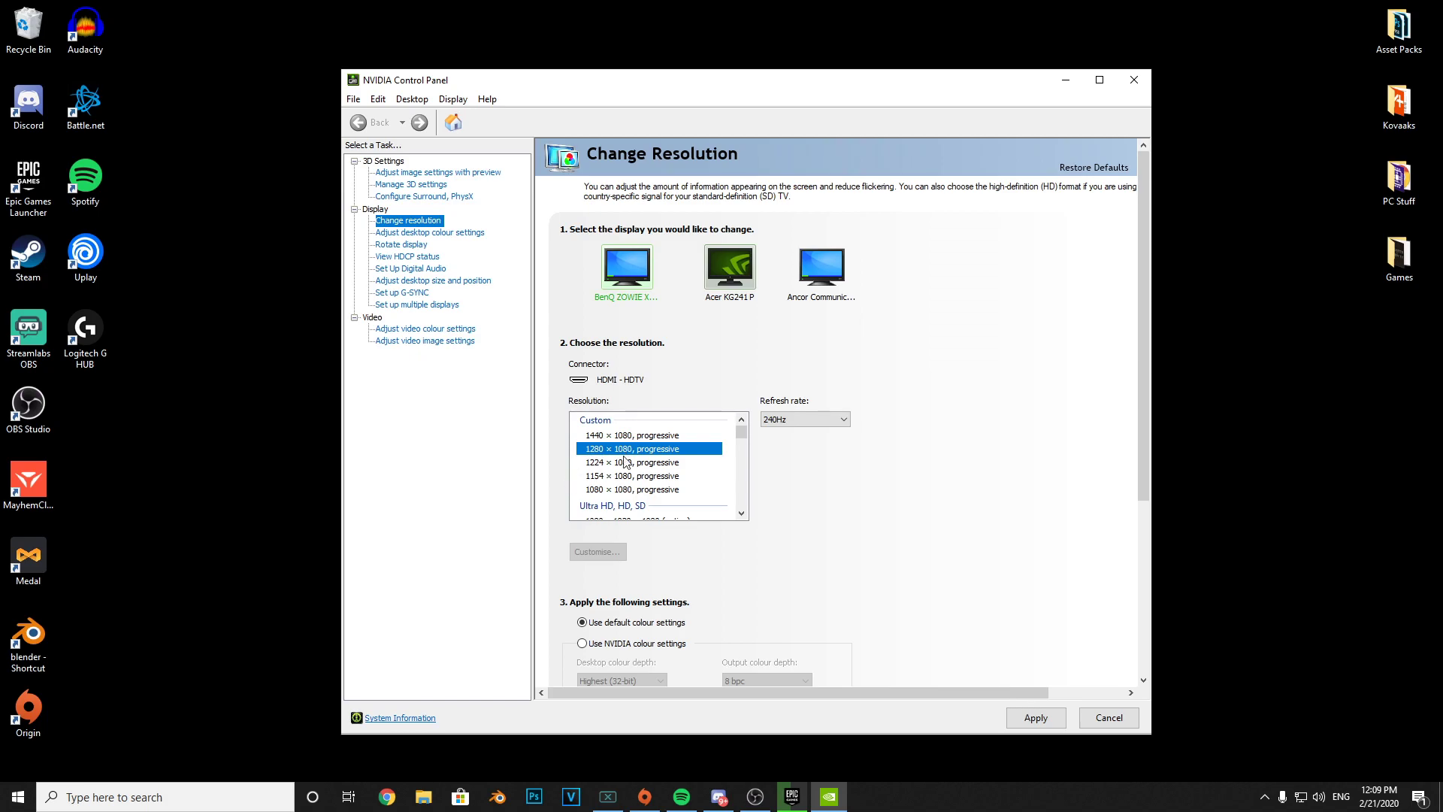
{"action": "left_click", "coordinate": [641, 490]}
{"action": "scroll", "coordinate": [641, 496], "scroll_direction": "down", "scroll_amount": 8}
{"action": "left_click", "coordinate": [614, 514]}
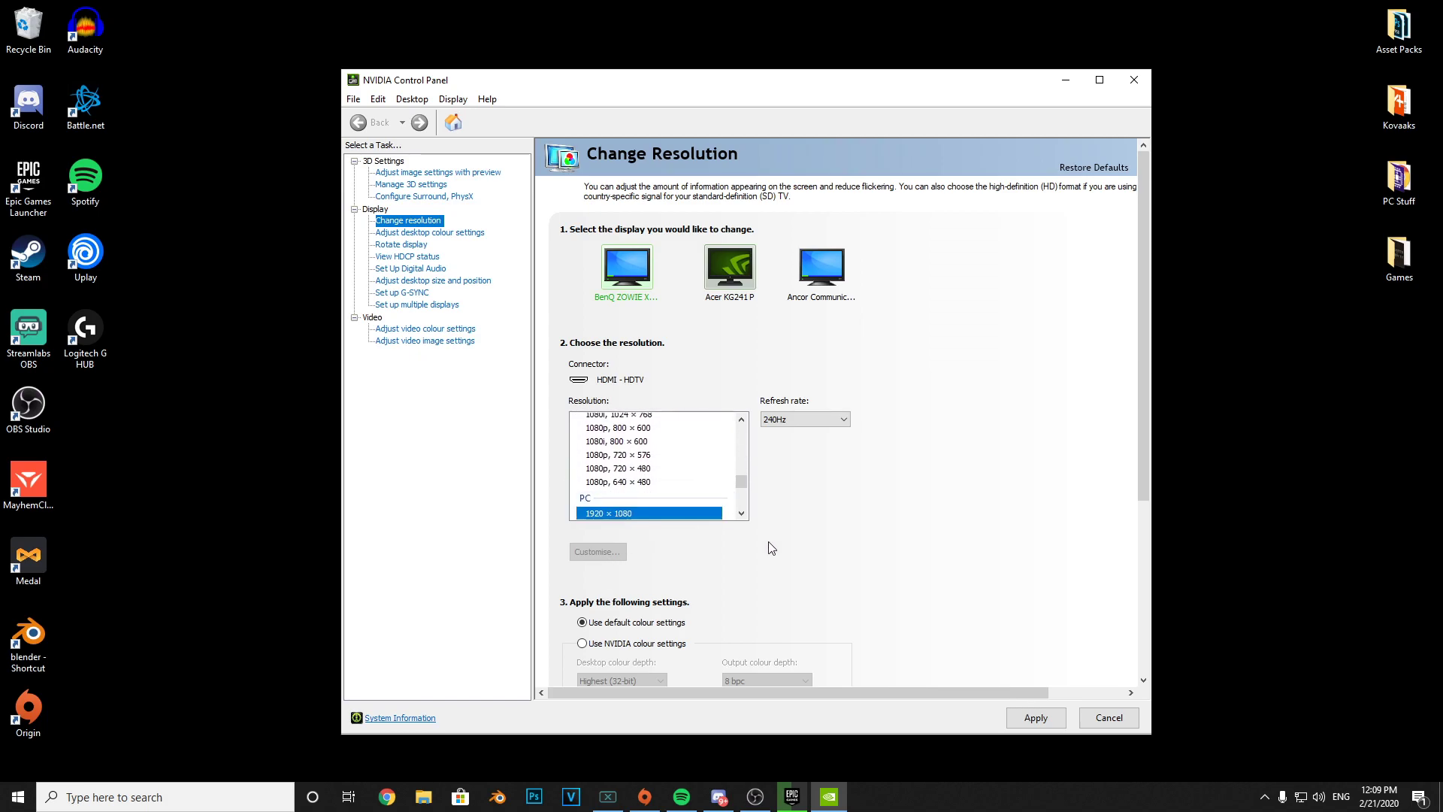
{"action": "left_click", "coordinate": [1133, 79]}
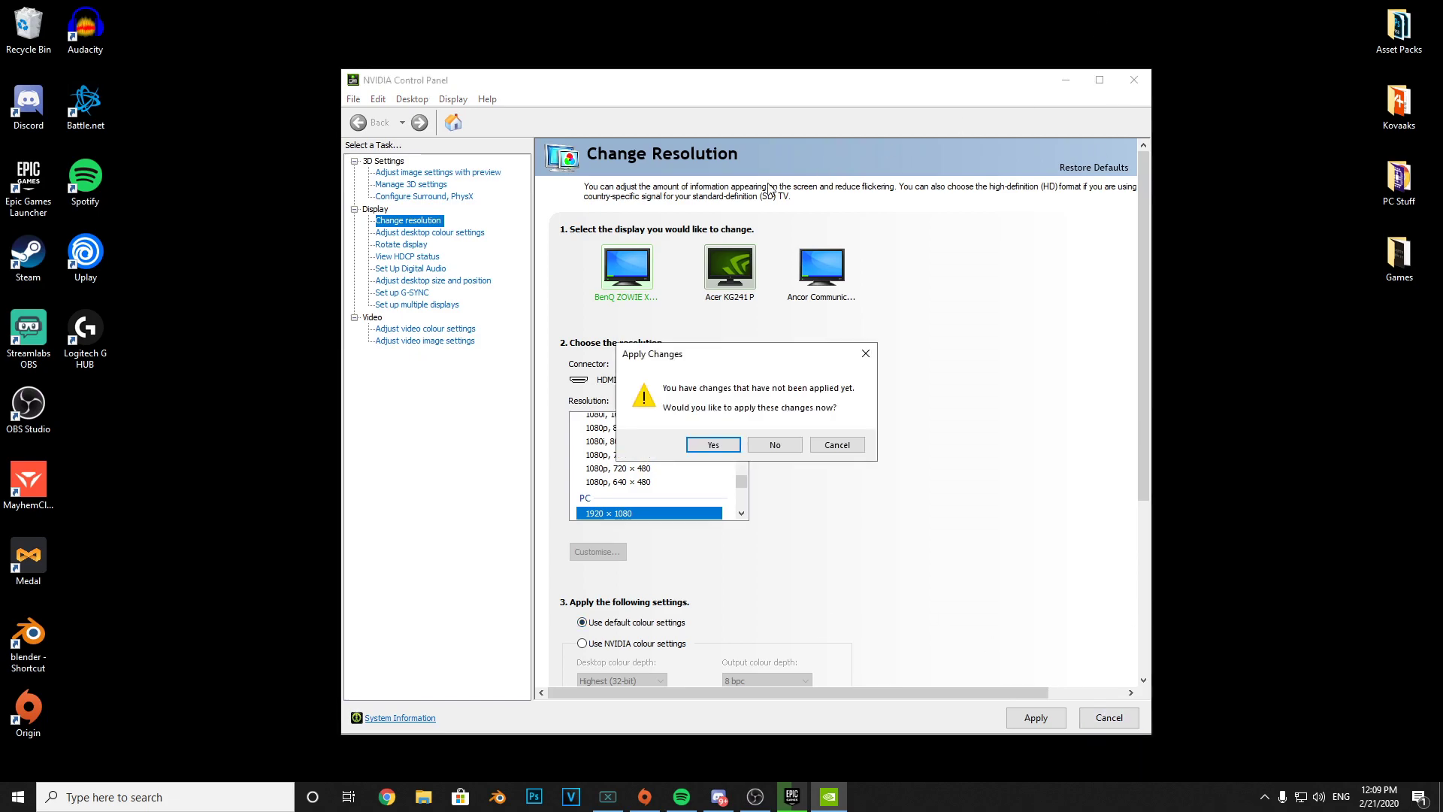
{"action": "left_click", "coordinate": [772, 444]}
{"action": "right_click", "coordinate": [579, 371]}
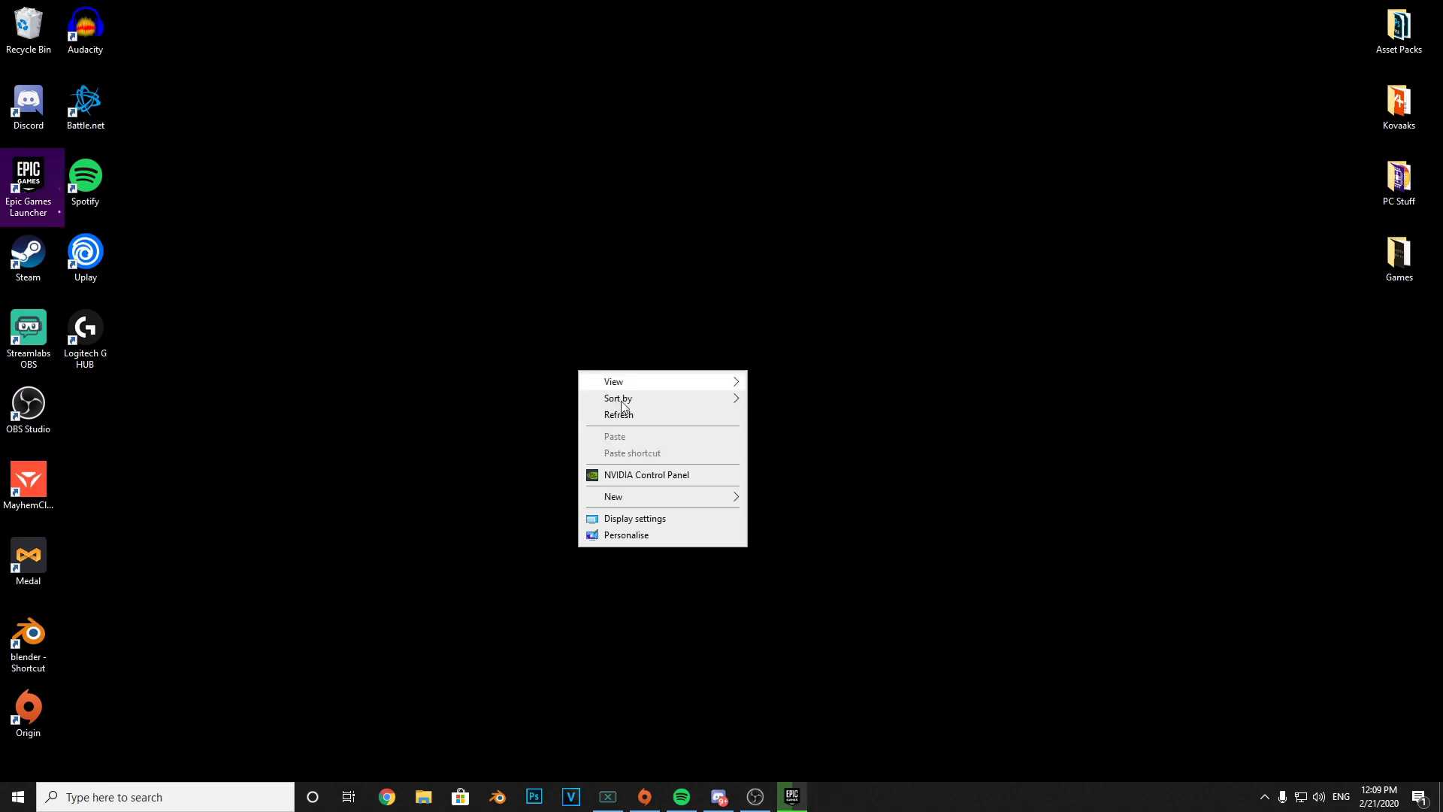
{"action": "left_click", "coordinate": [650, 476]}
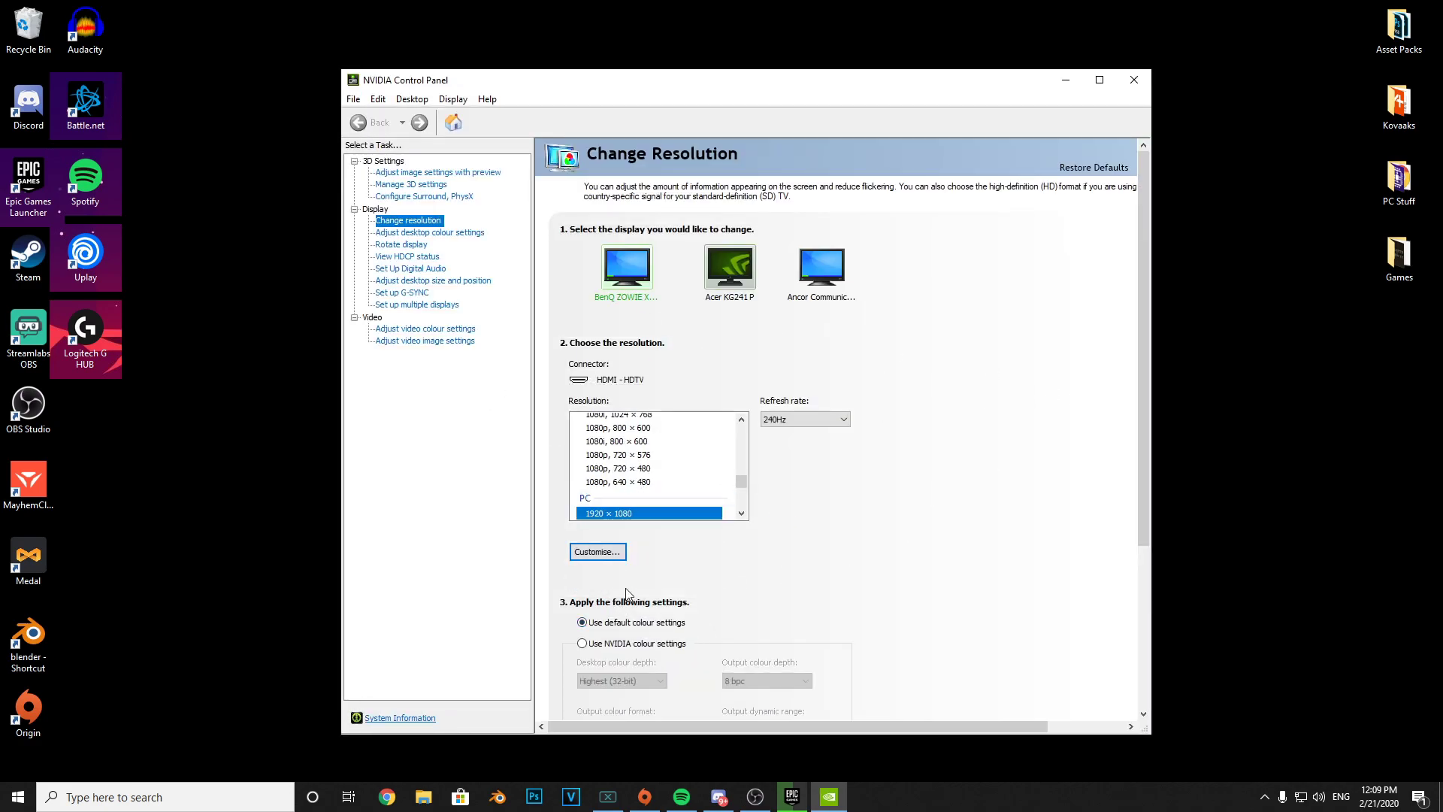
Step: Try to create a custom resolution with 1280 horizontal pixels, discarding the entry and the customisation
{"action": "left_click", "coordinate": [610, 559]}
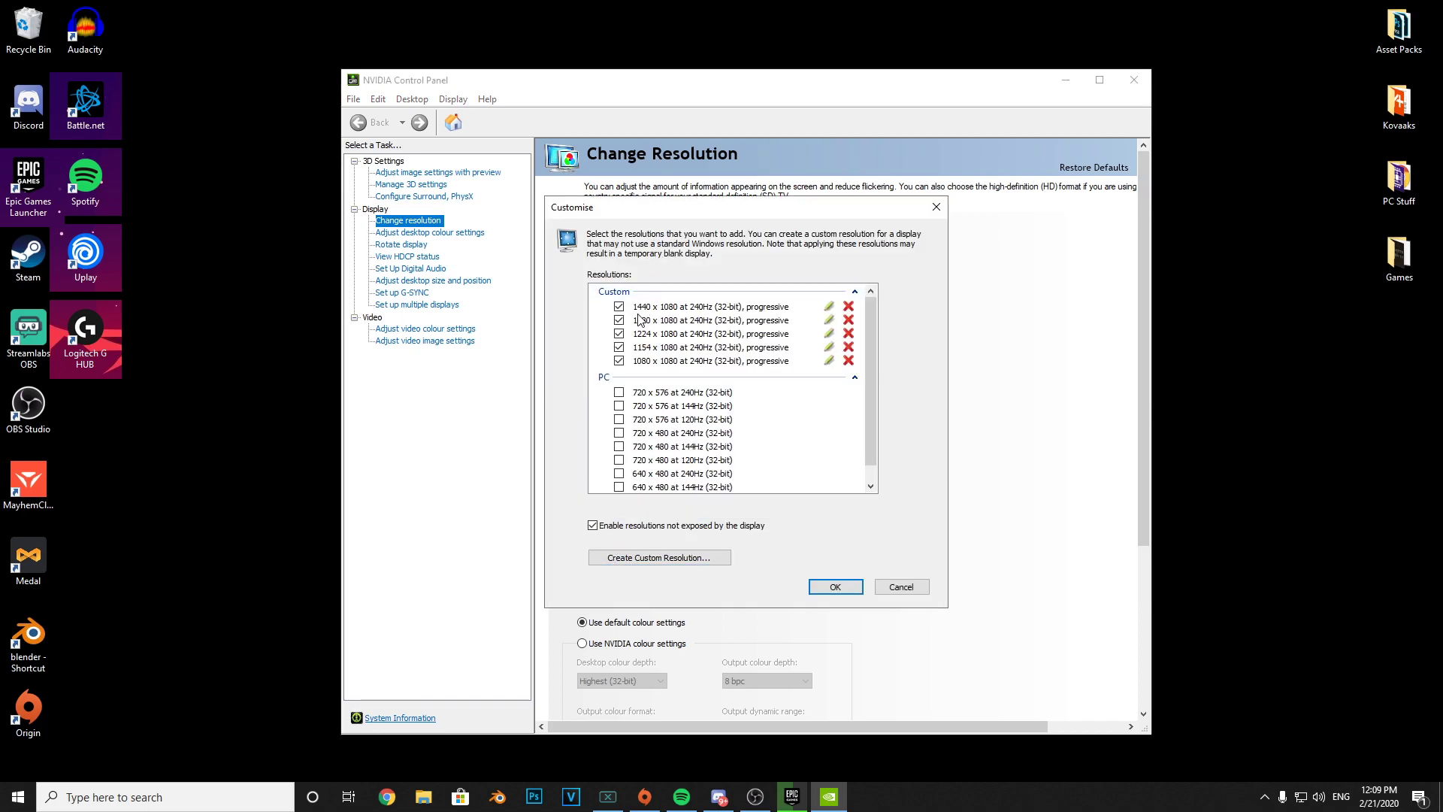
{"action": "left_click", "coordinate": [672, 562]}
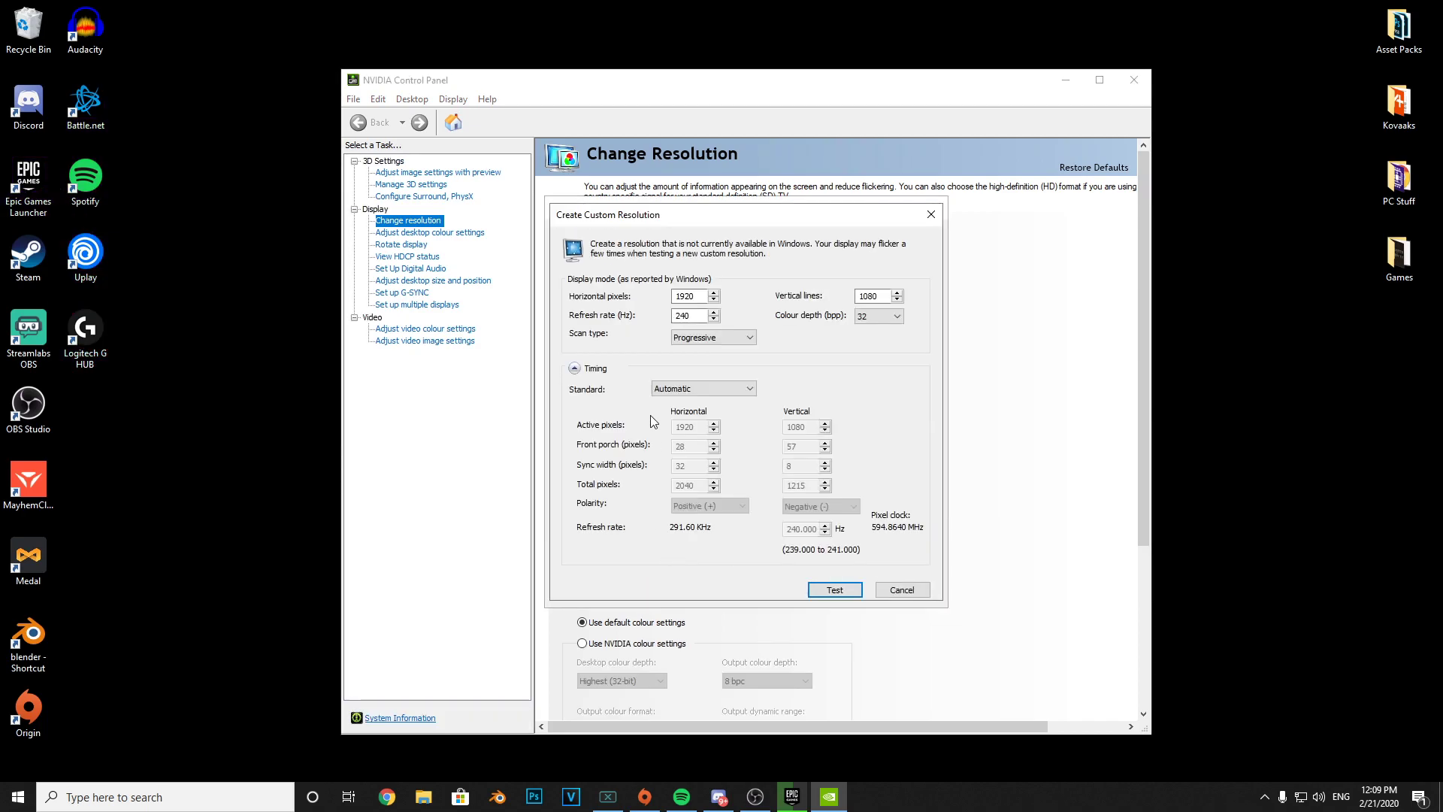
{"action": "type", "text": "1280"}
{"action": "left_click", "coordinate": [912, 593]}
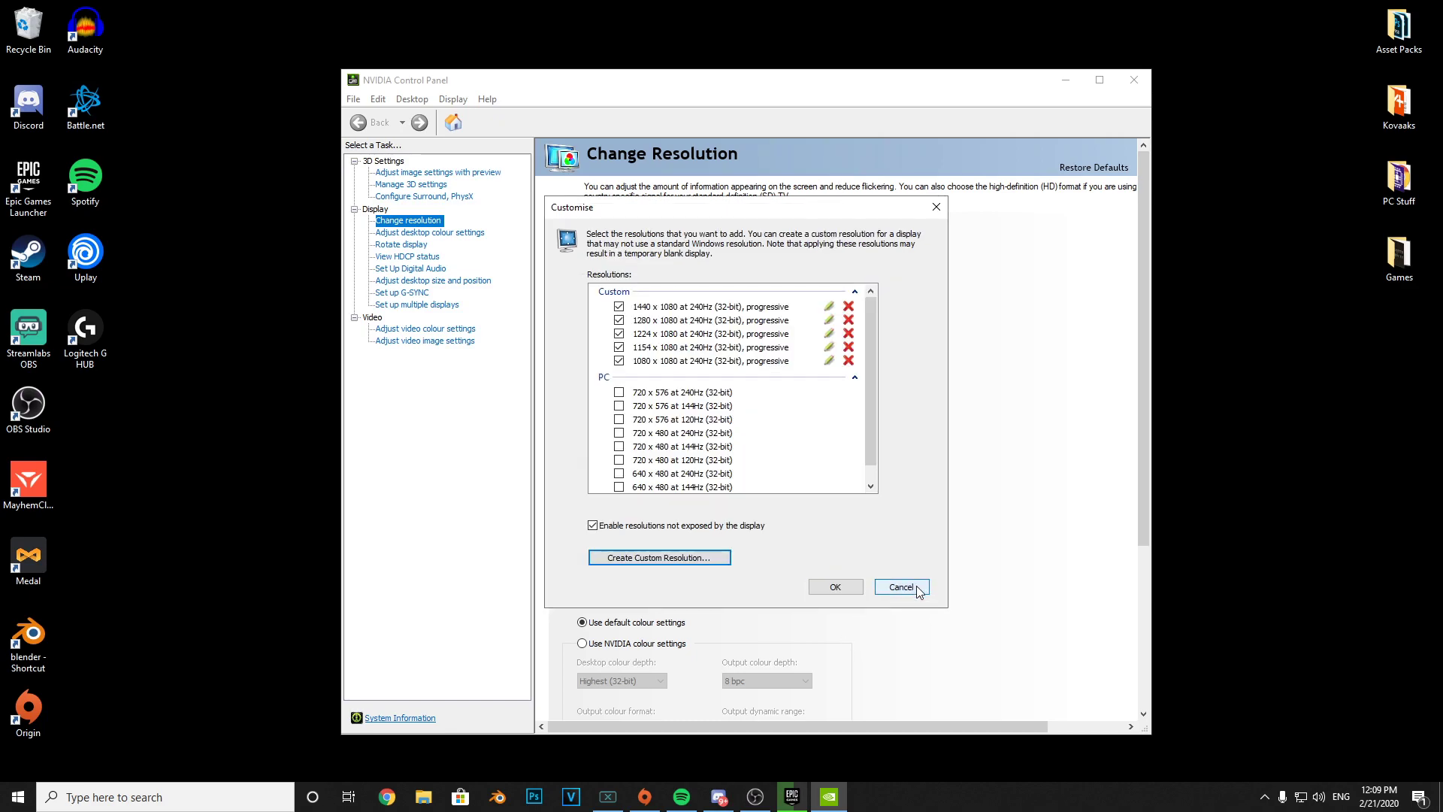
{"action": "left_click", "coordinate": [916, 593]}
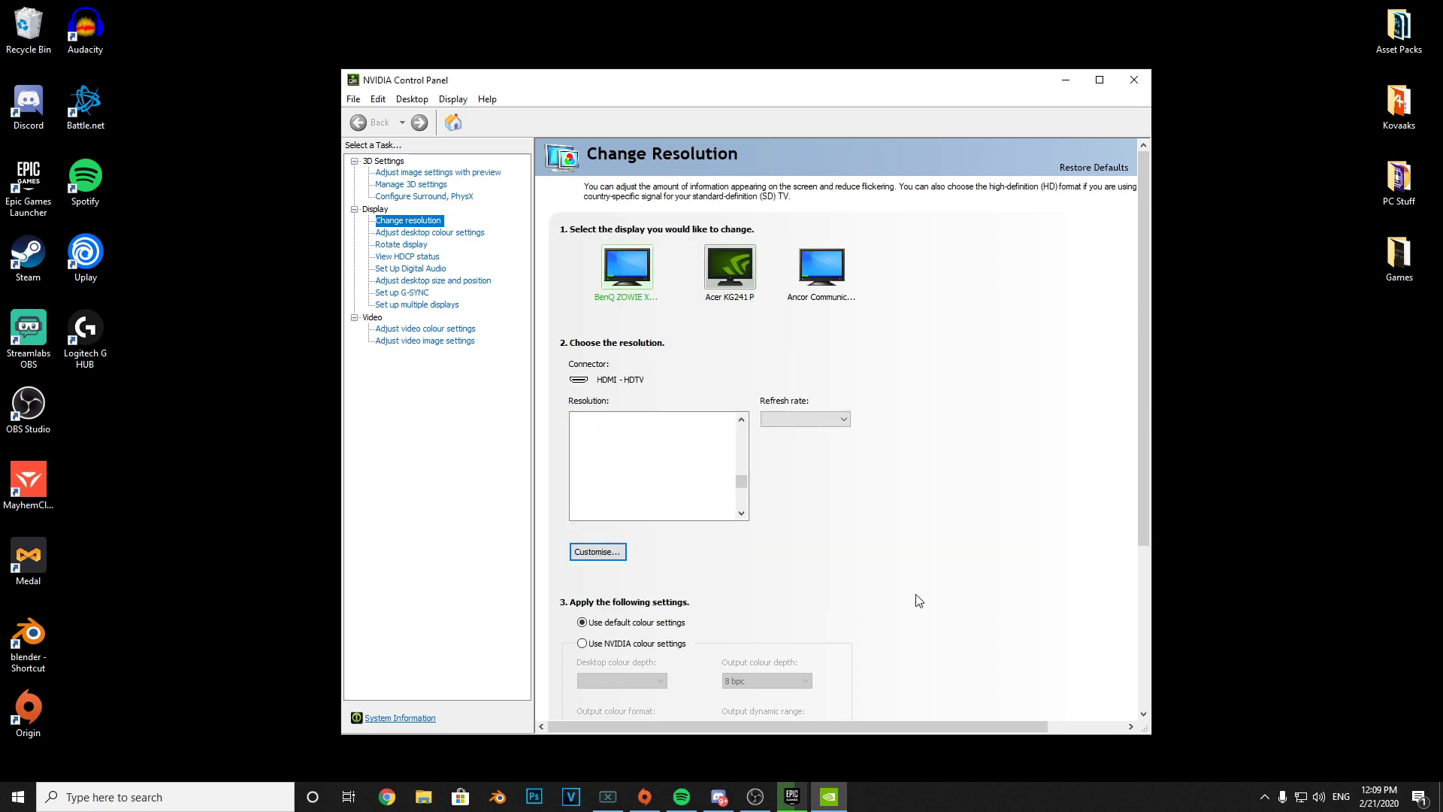
Step: Apply the custom 1280 × 1080 progressive resolution to the BenQ ZOWIE display
{"action": "scroll", "coordinate": [622, 444], "scroll_direction": "up", "scroll_amount": 10}
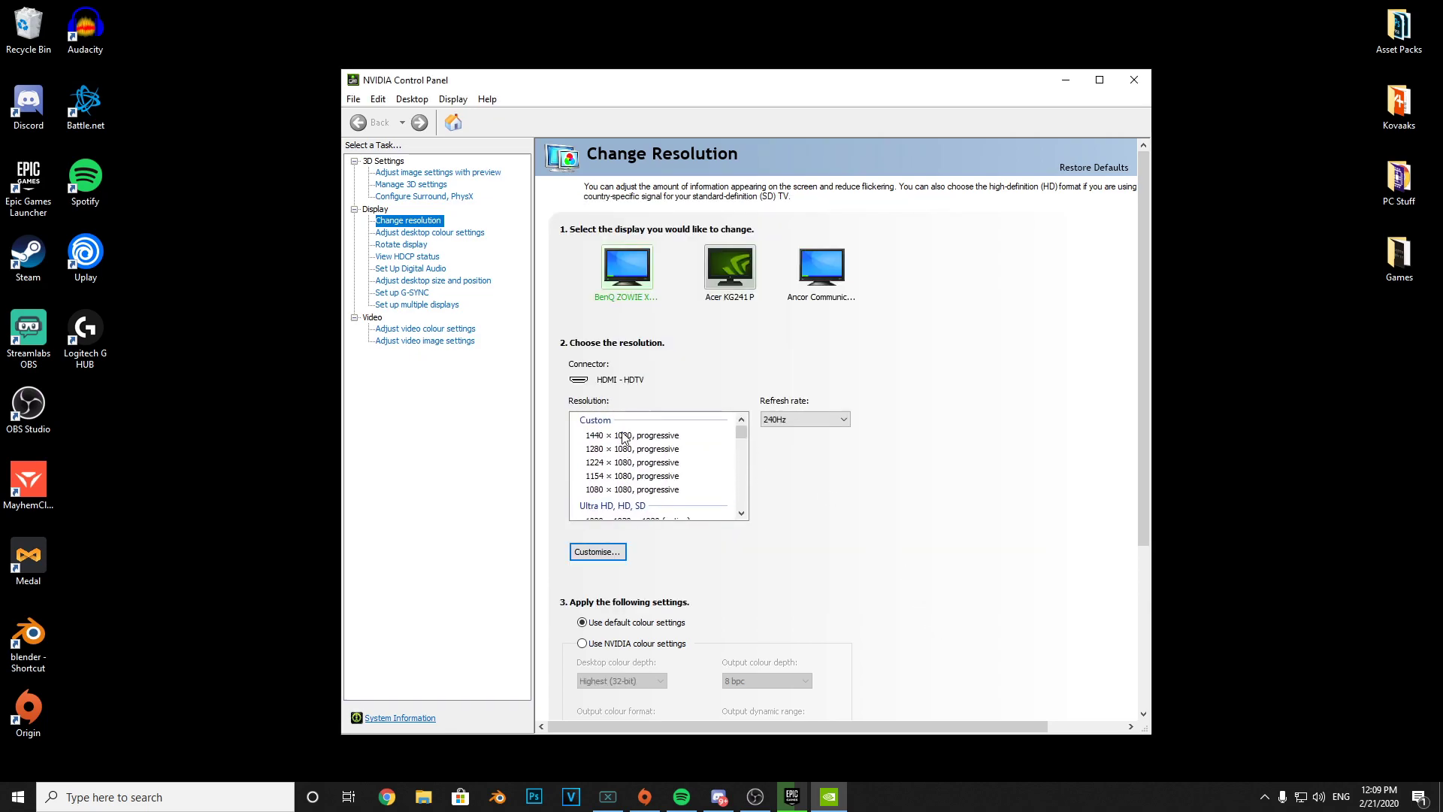
{"action": "left_click", "coordinate": [638, 449]}
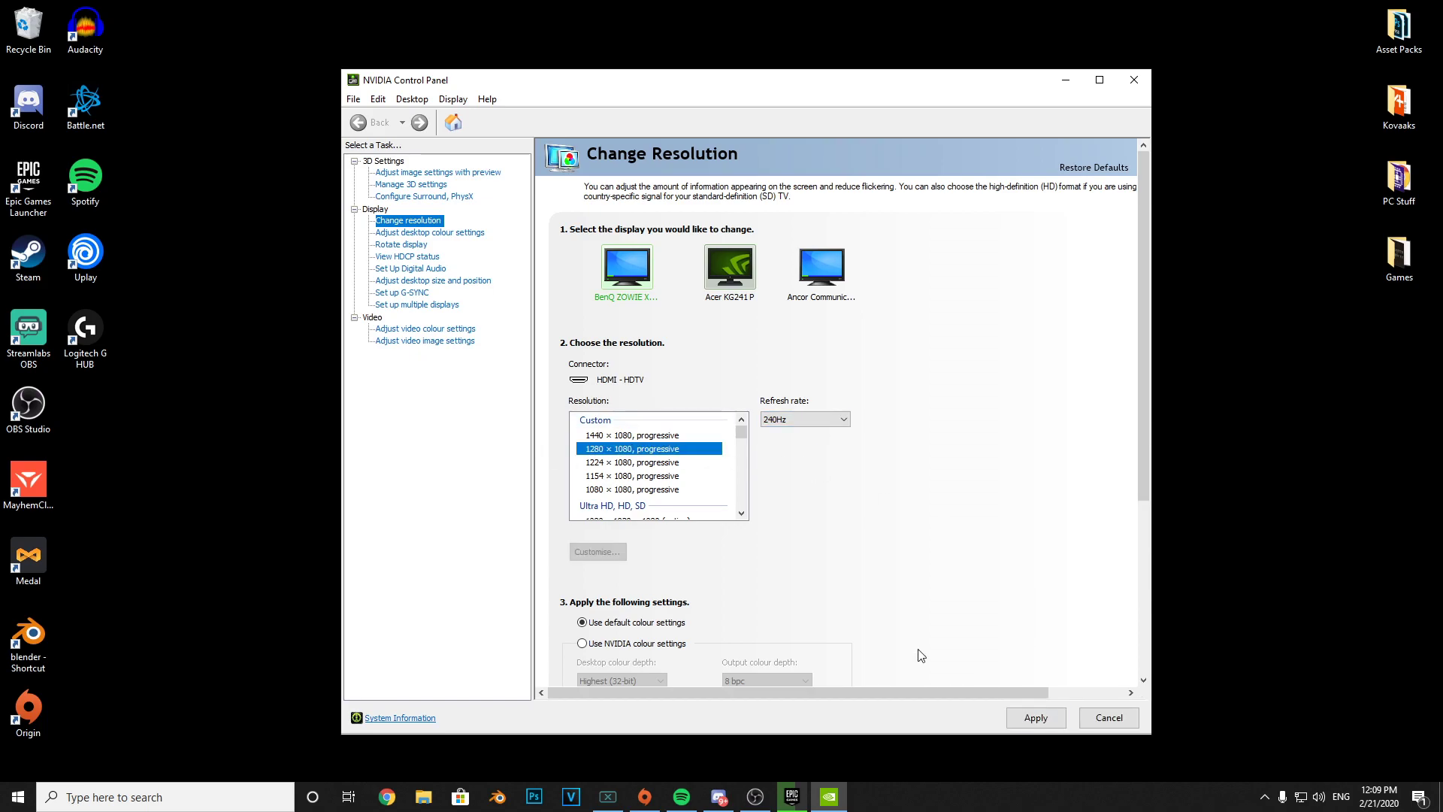
{"action": "left_click", "coordinate": [599, 491]}
{"action": "left_click", "coordinate": [593, 478]}
{"action": "left_click", "coordinate": [594, 463]}
{"action": "left_click_drag", "start_coordinate": [595, 451], "coordinate": [595, 449]}
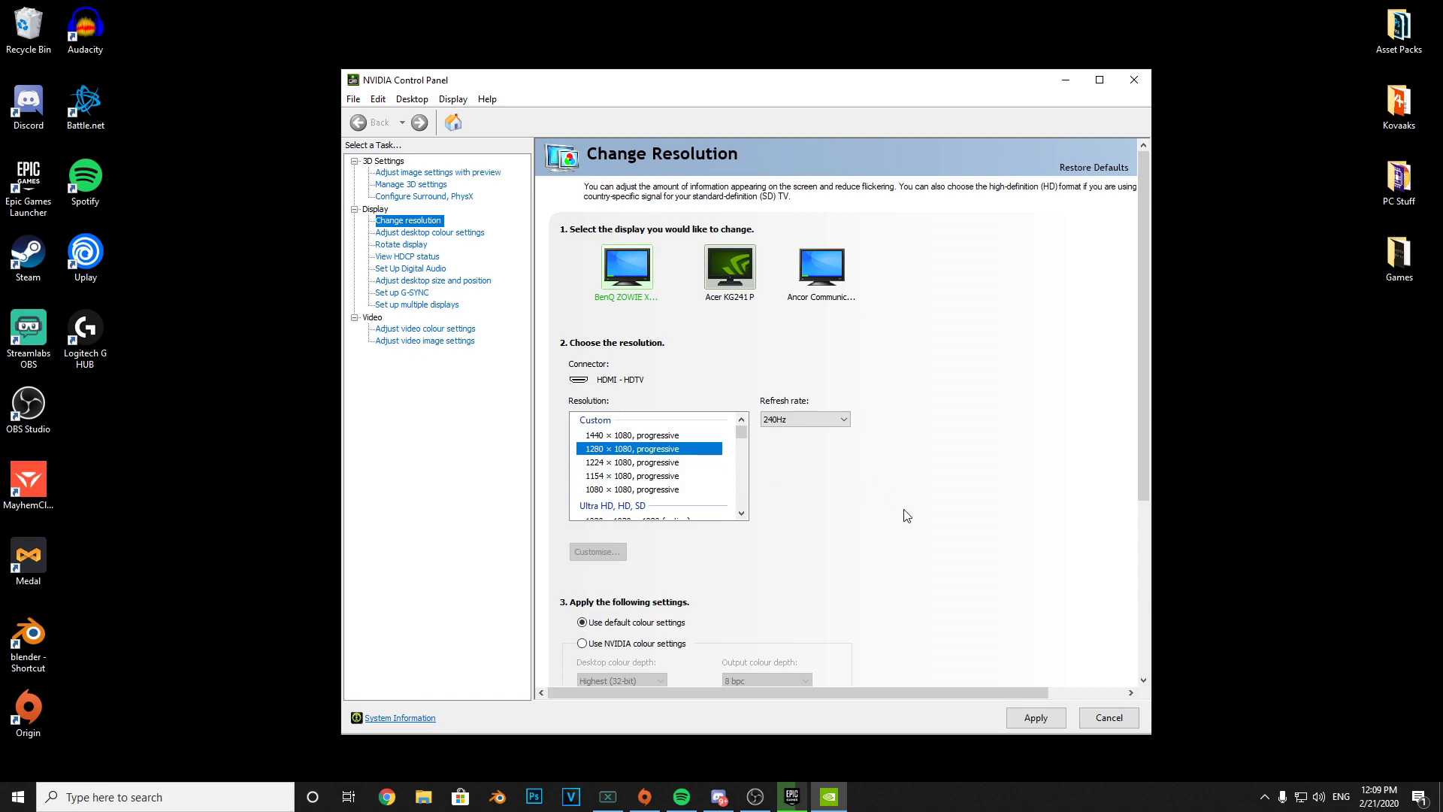
{"action": "left_click", "coordinate": [1035, 717]}
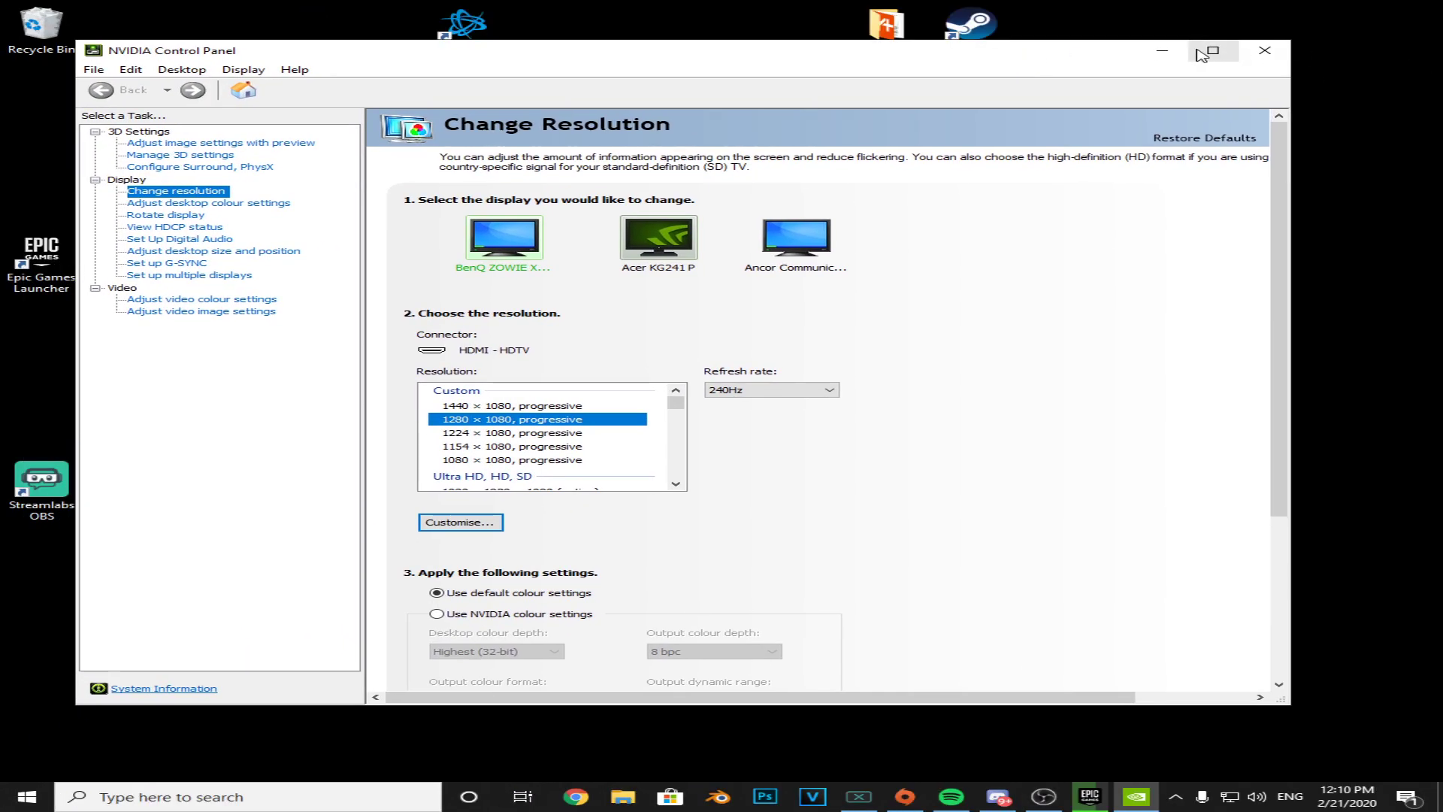
Step: Minimise the NVIDIA Control Panel, switch to the Epic Games Launcher and launch Fortnite
{"action": "left_click", "coordinate": [1162, 50]}
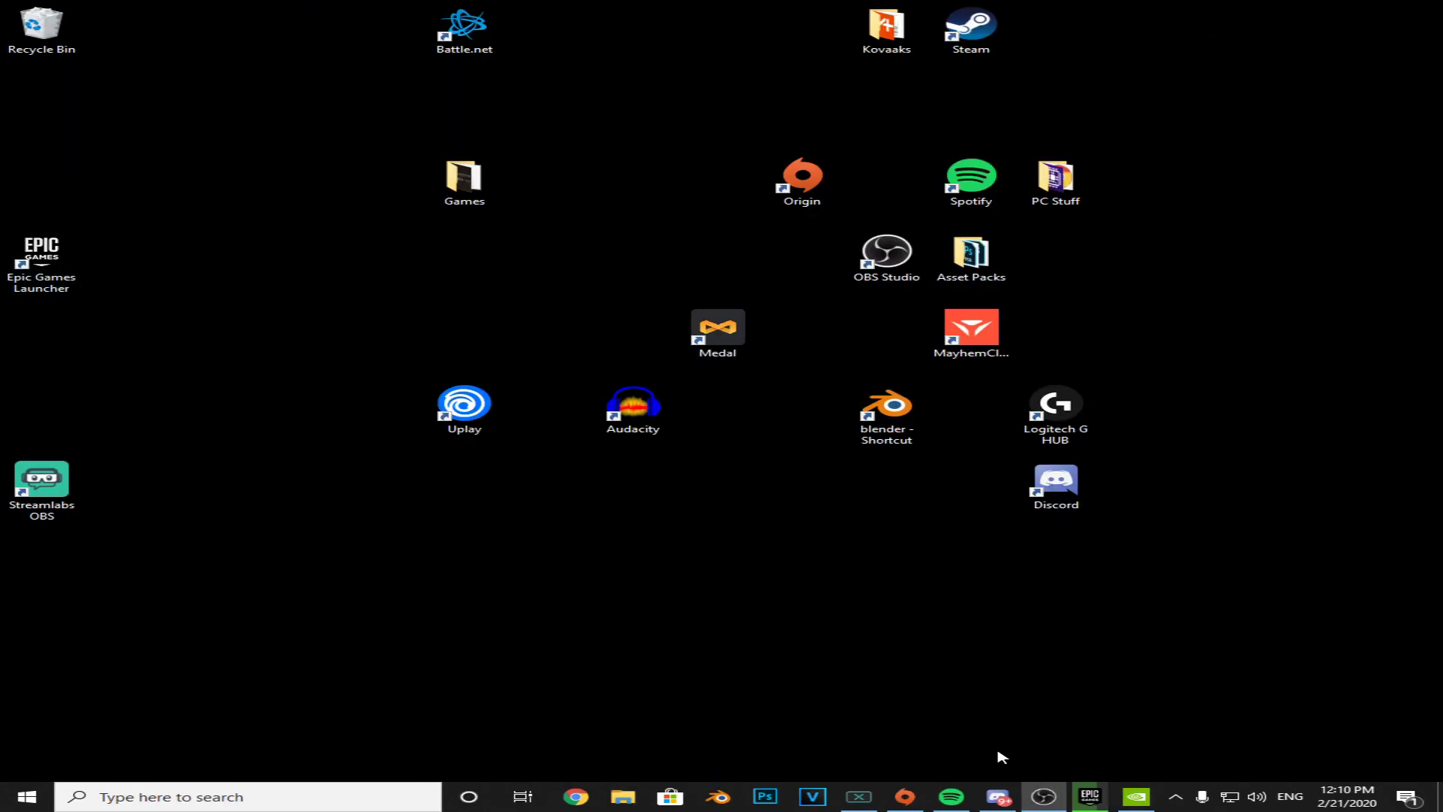
{"action": "left_click", "coordinate": [1090, 797]}
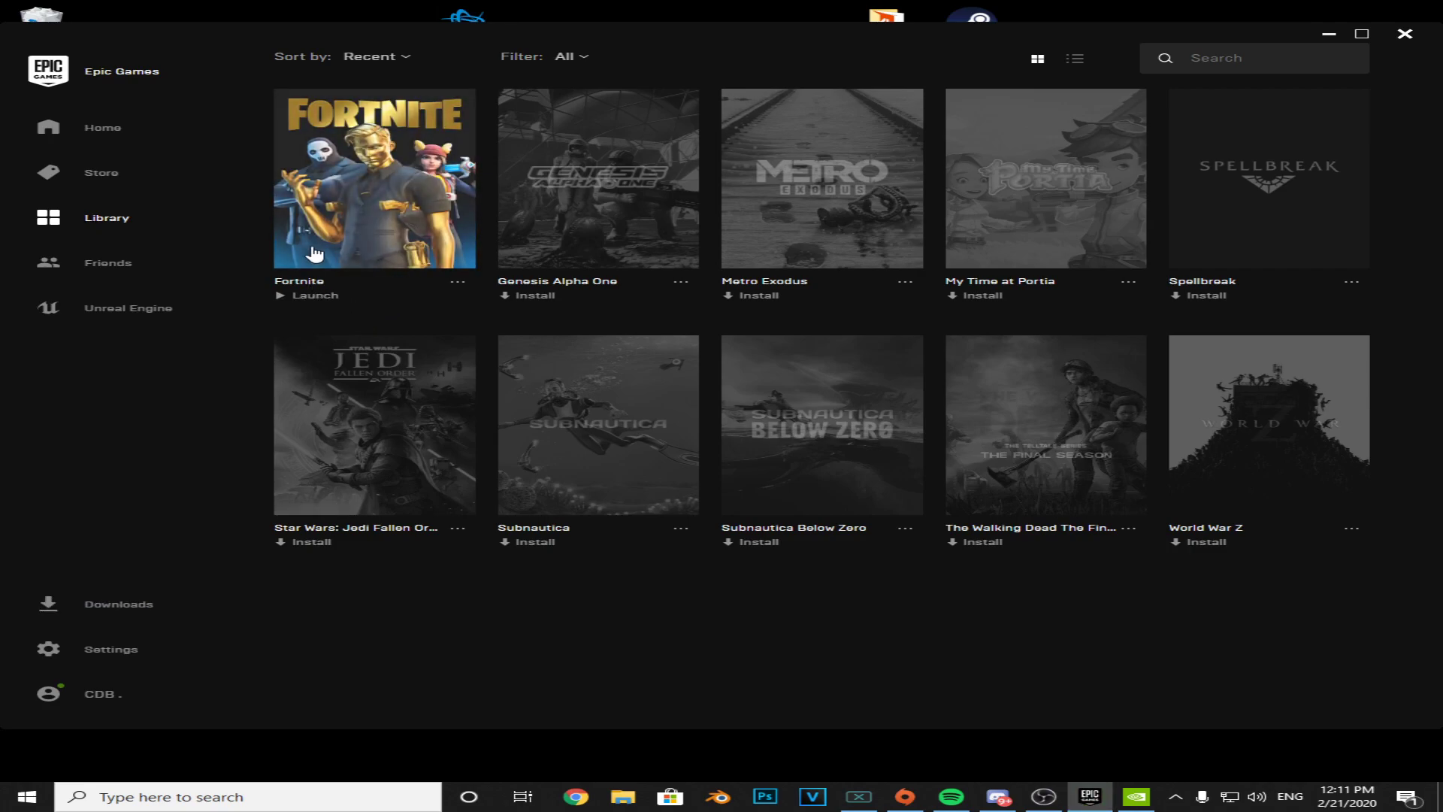
{"action": "left_click", "coordinate": [310, 295]}
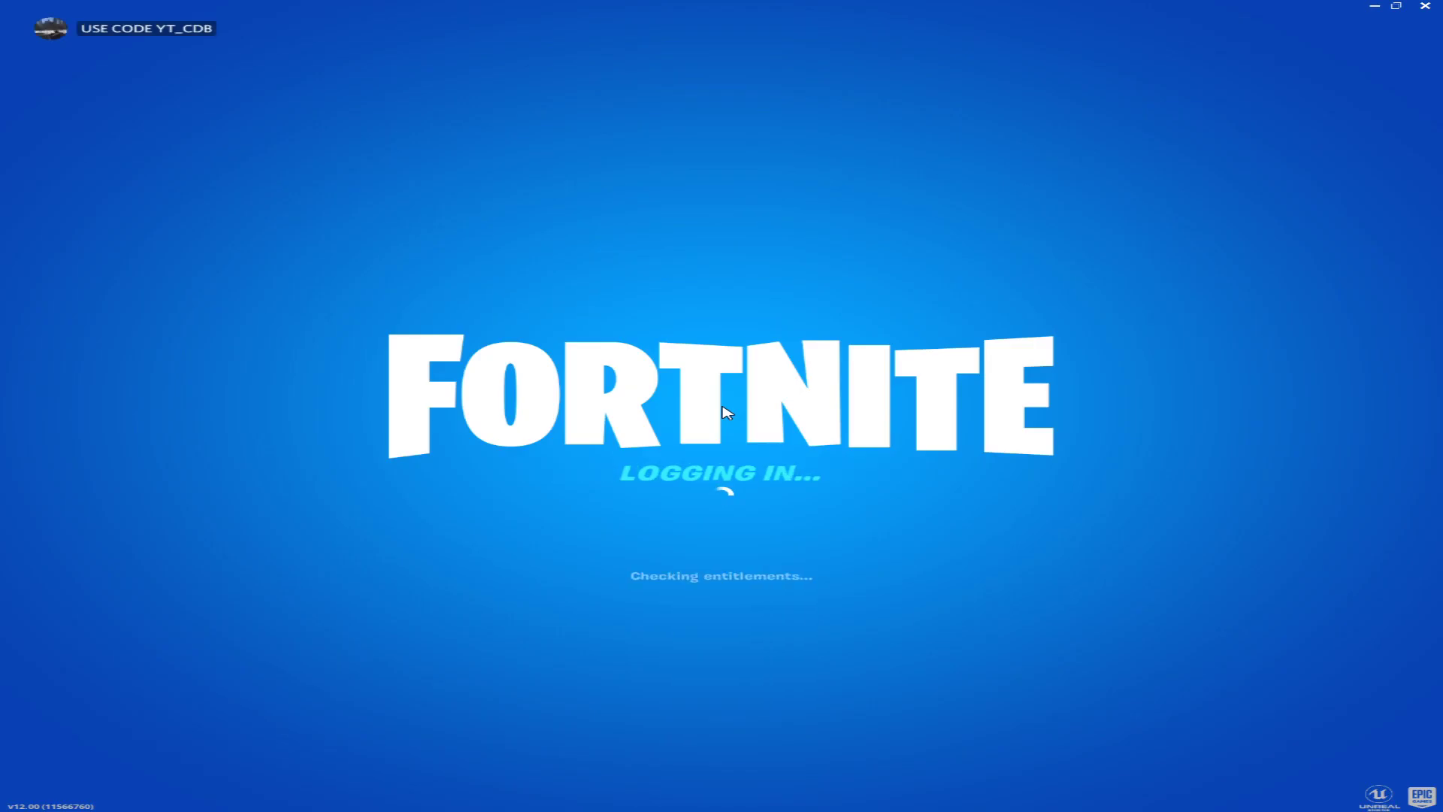
{"action": "left_click", "coordinate": [722, 409]}
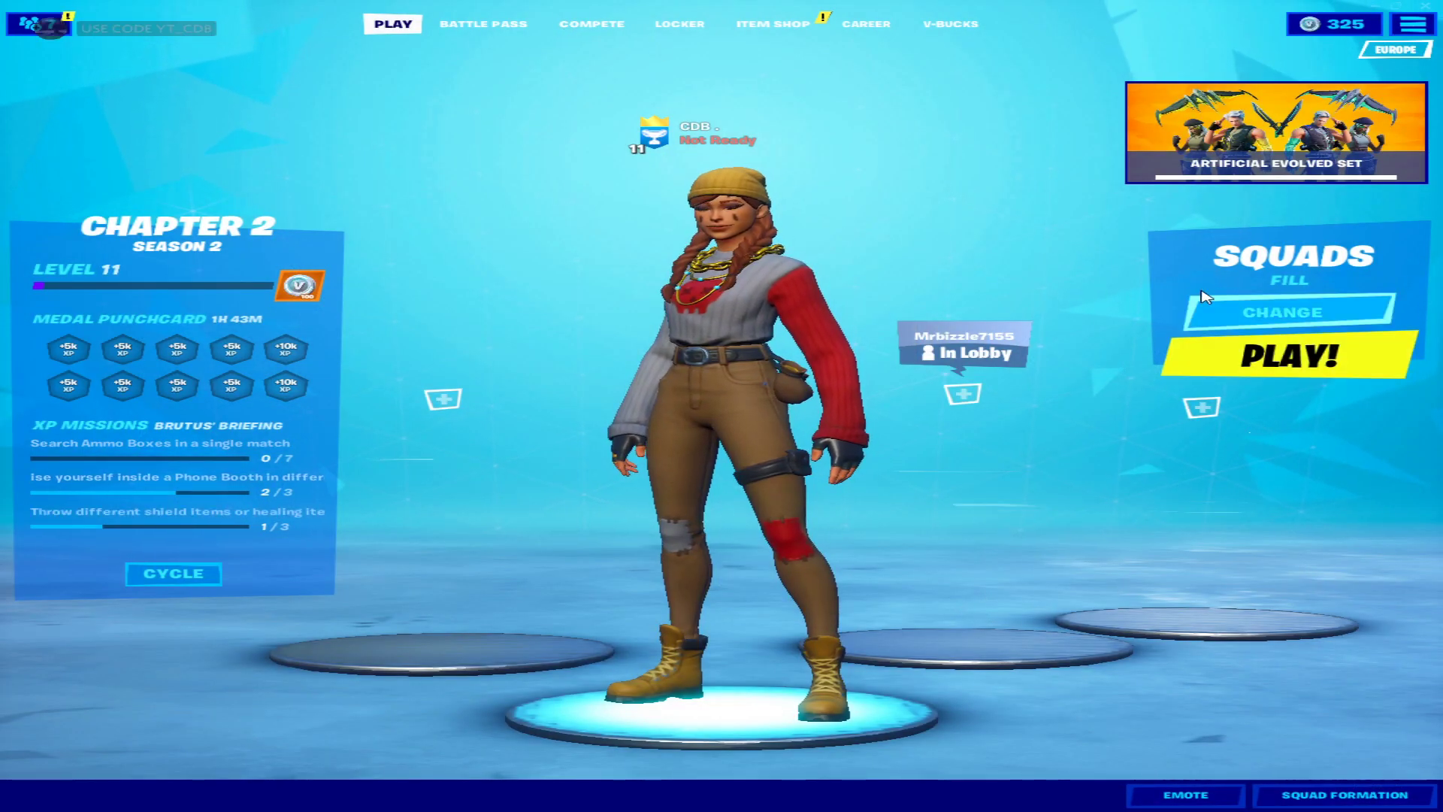
Step: Change the lobby's game mode from Squads to Creative
{"action": "left_click", "coordinate": [1255, 313]}
{"action": "left_click", "coordinate": [83, 487]}
{"action": "left_click", "coordinate": [1256, 528]}
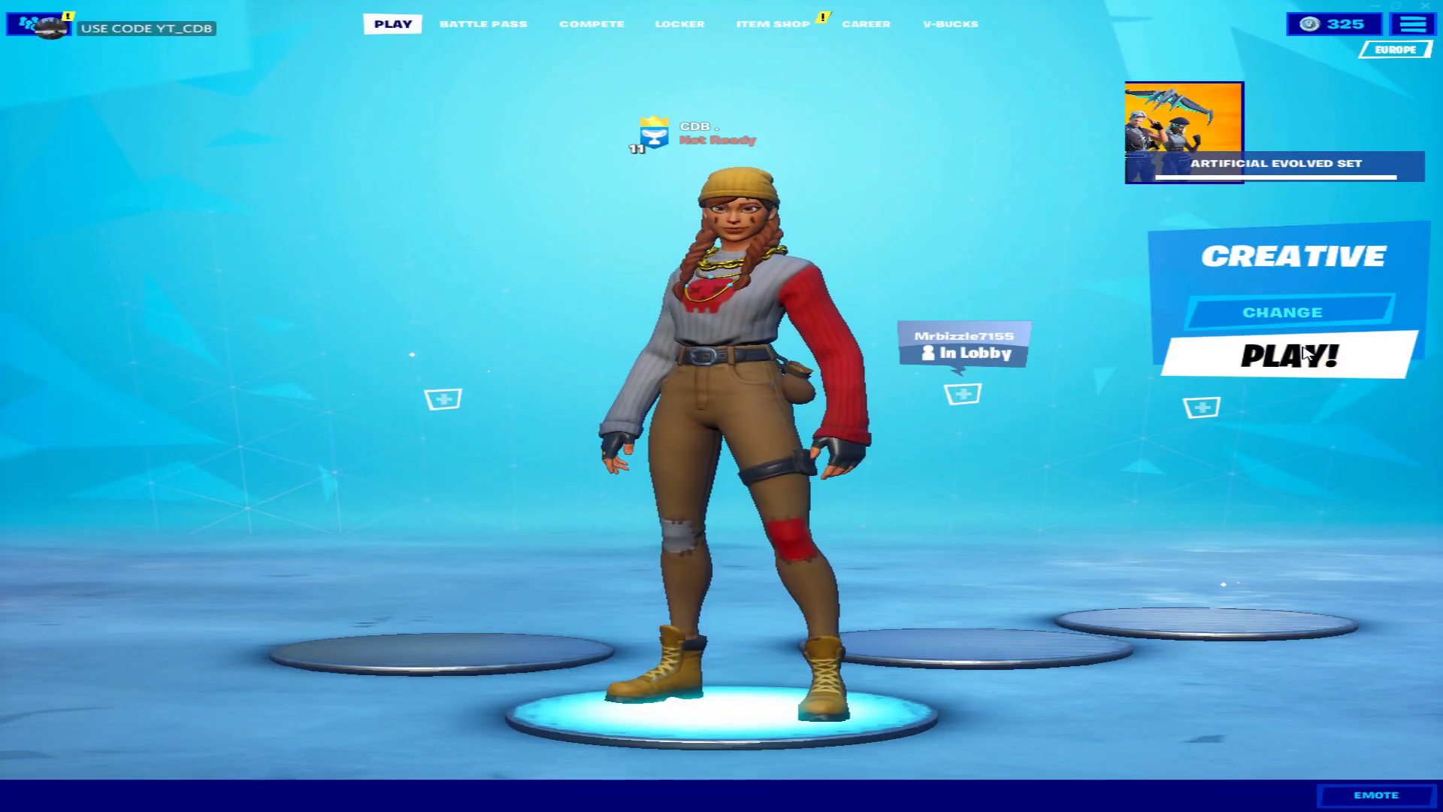
{"action": "left_click", "coordinate": [1292, 359]}
{"action": "left_click", "coordinate": [526, 586]}
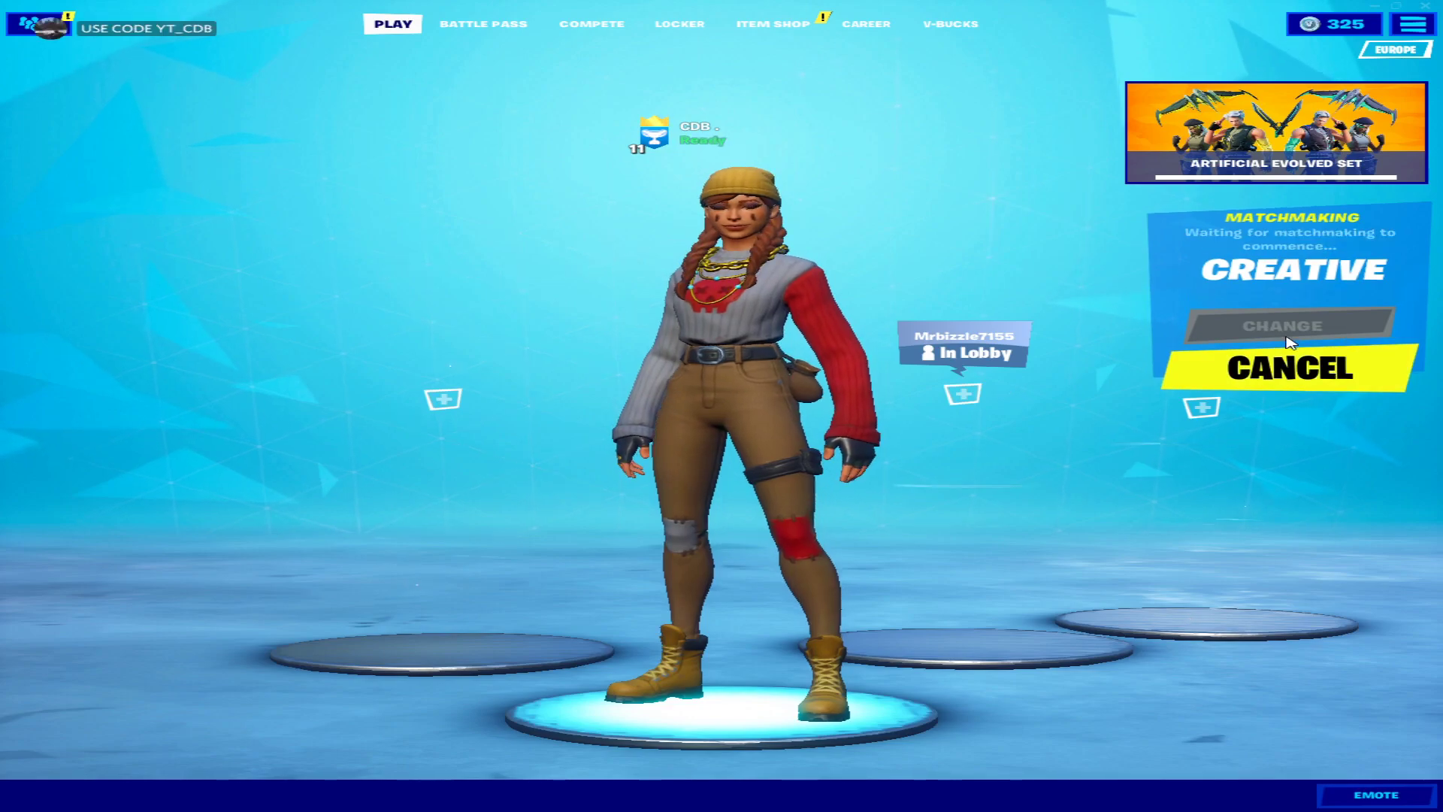
{"action": "left_click", "coordinate": [1282, 360]}
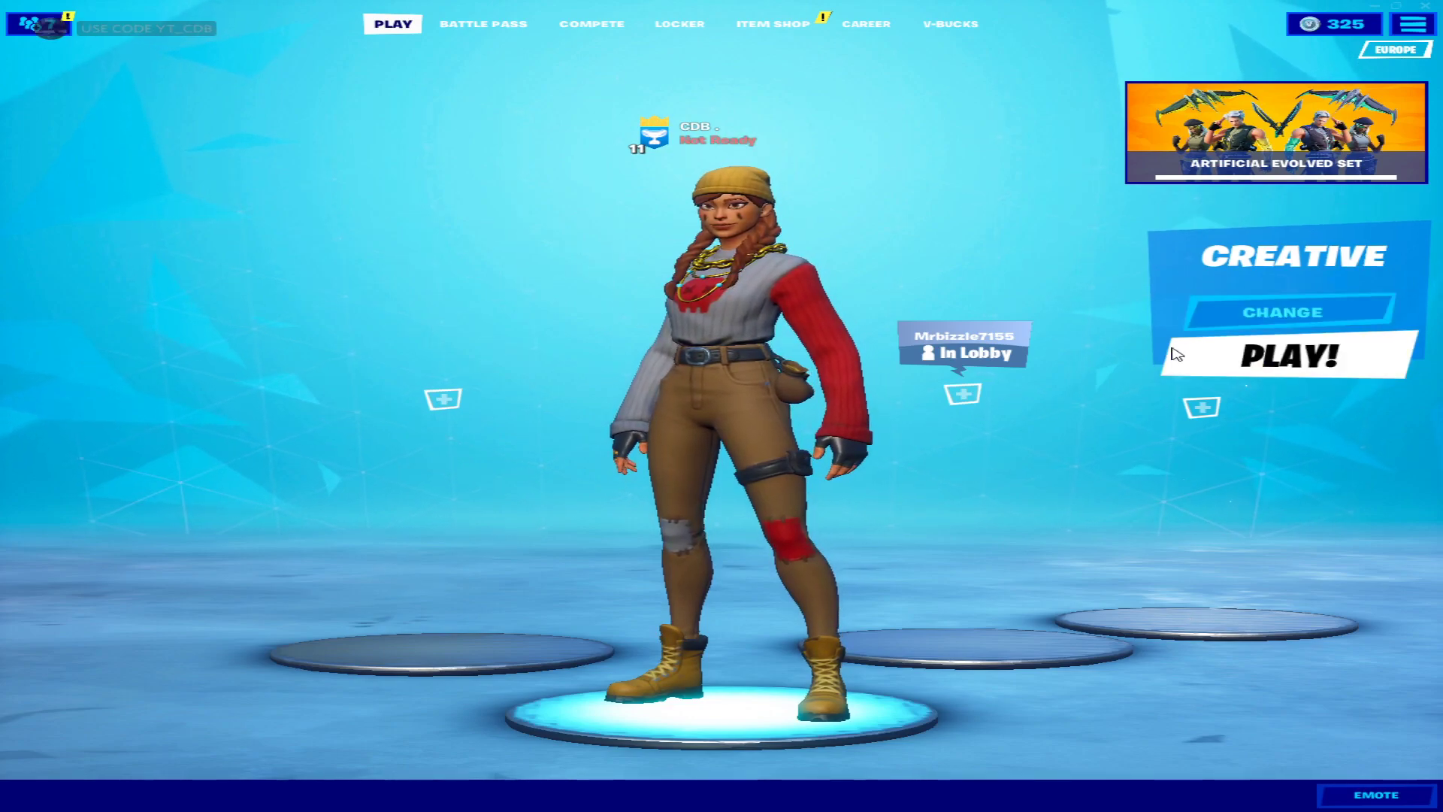
Step: Start matchmaking for the Creative mode and open the Battle Pass while waiting
{"action": "left_click", "coordinate": [1308, 364]}
{"action": "left_click", "coordinate": [571, 575]}
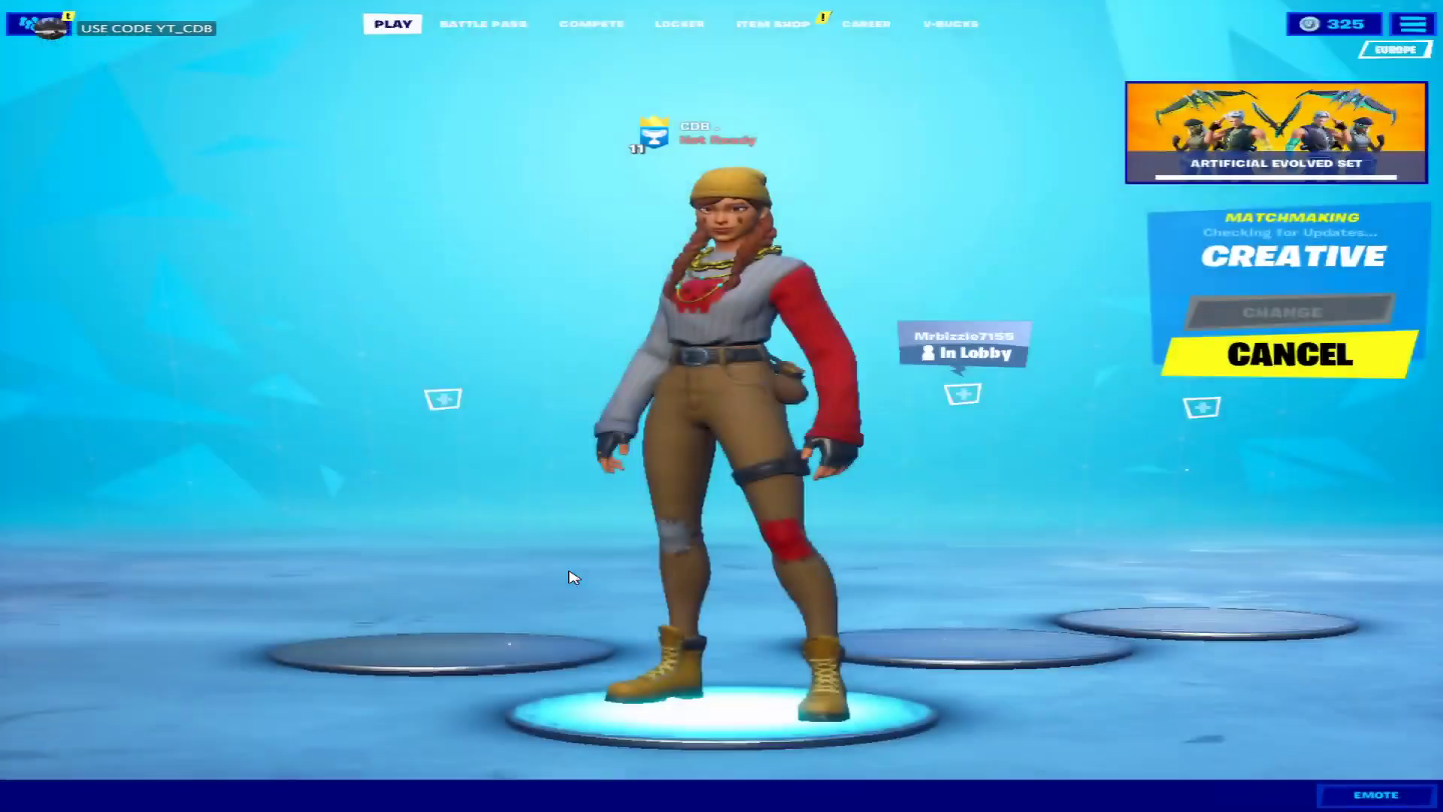
{"action": "left_click", "coordinate": [466, 25]}
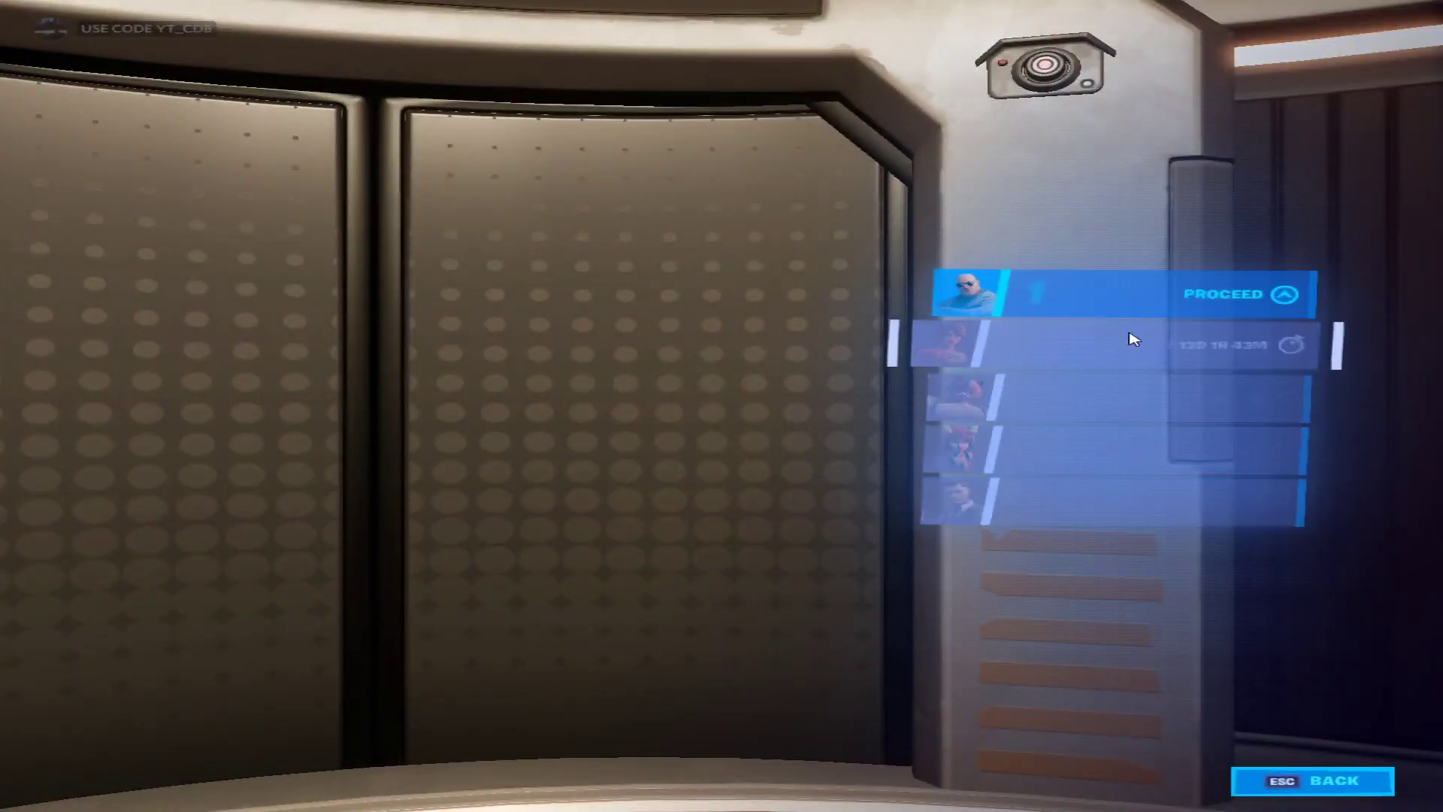
Step: Select the top agent in the Battle Pass list and, once the match loads, run around the Creative hub
{"action": "left_click", "coordinate": [1104, 296]}
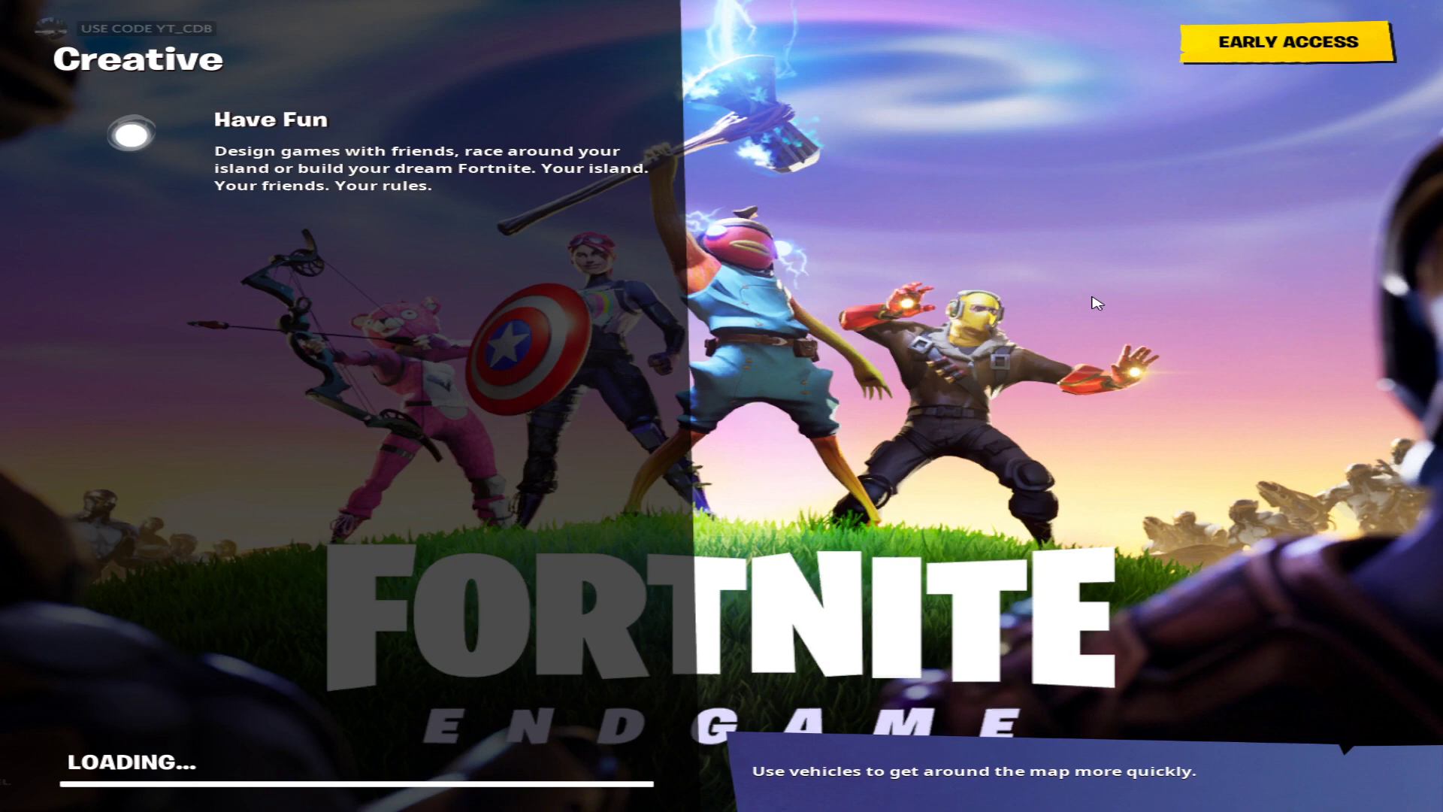
{"action": "key", "text": "w"}
{"action": "key", "text": "space"}
{"action": "key", "text": "g"}
{"action": "key", "text": "w"}
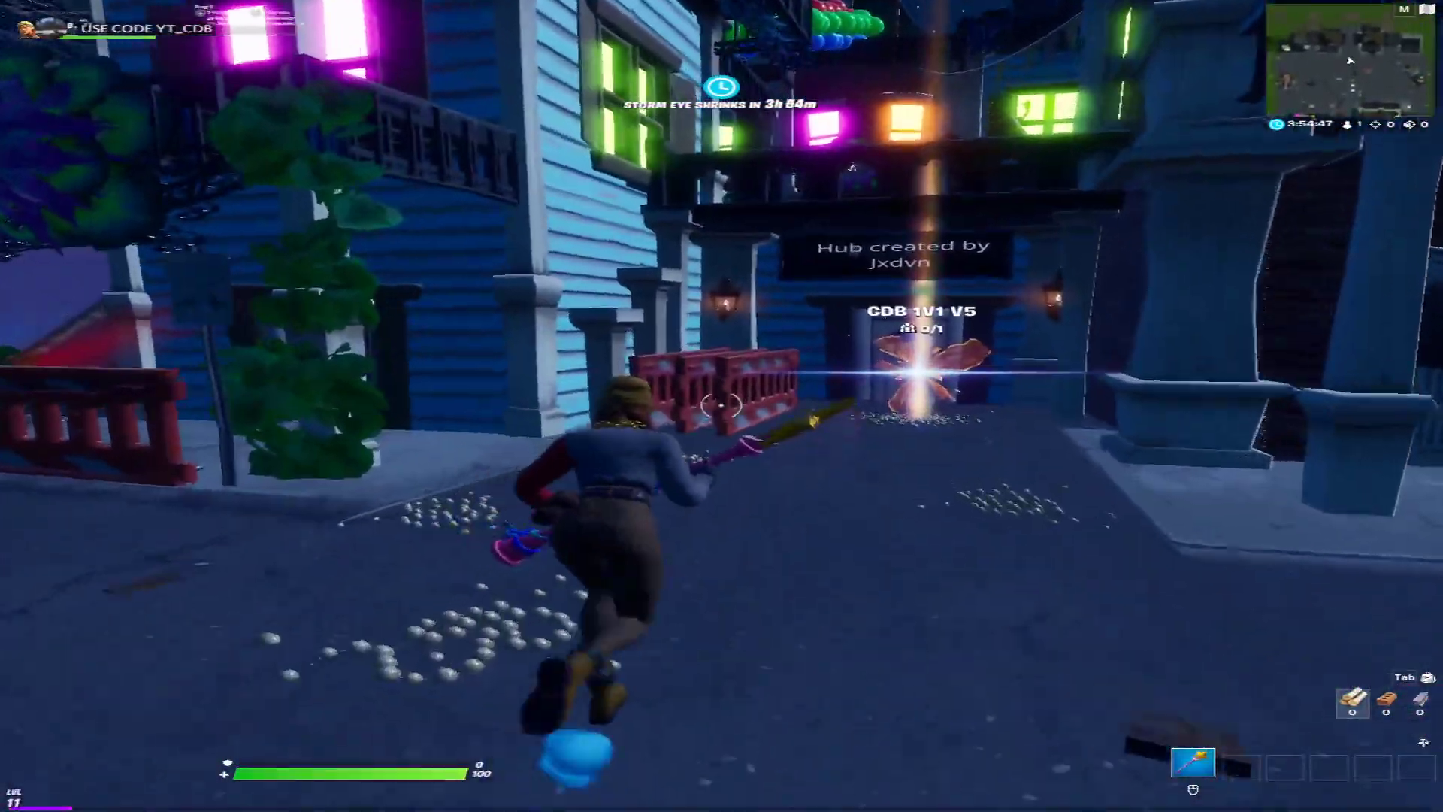
{"action": "key", "text": "space"}
{"action": "key", "text": "w"}
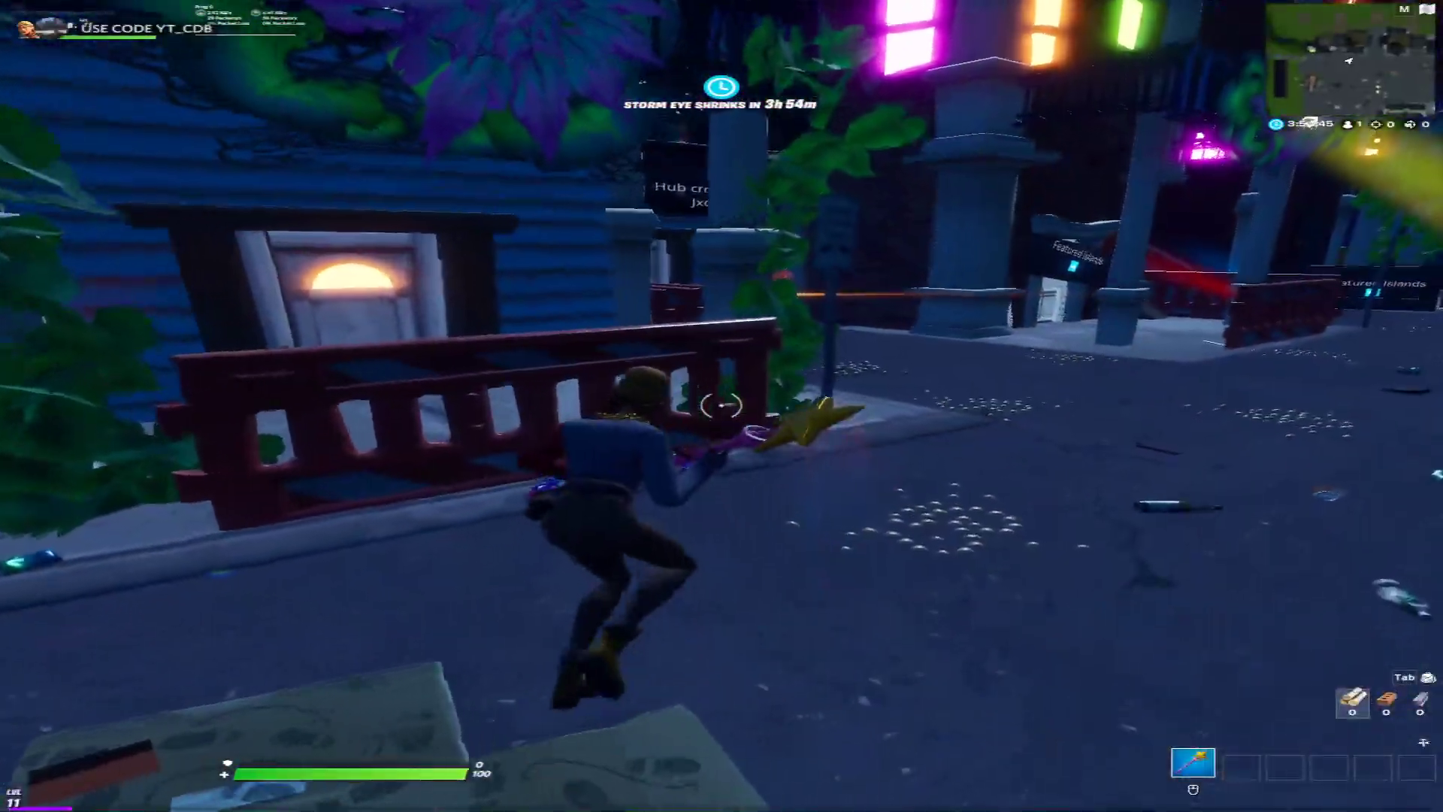
{"action": "key", "text": "space"}
{"action": "key", "text": "w"}
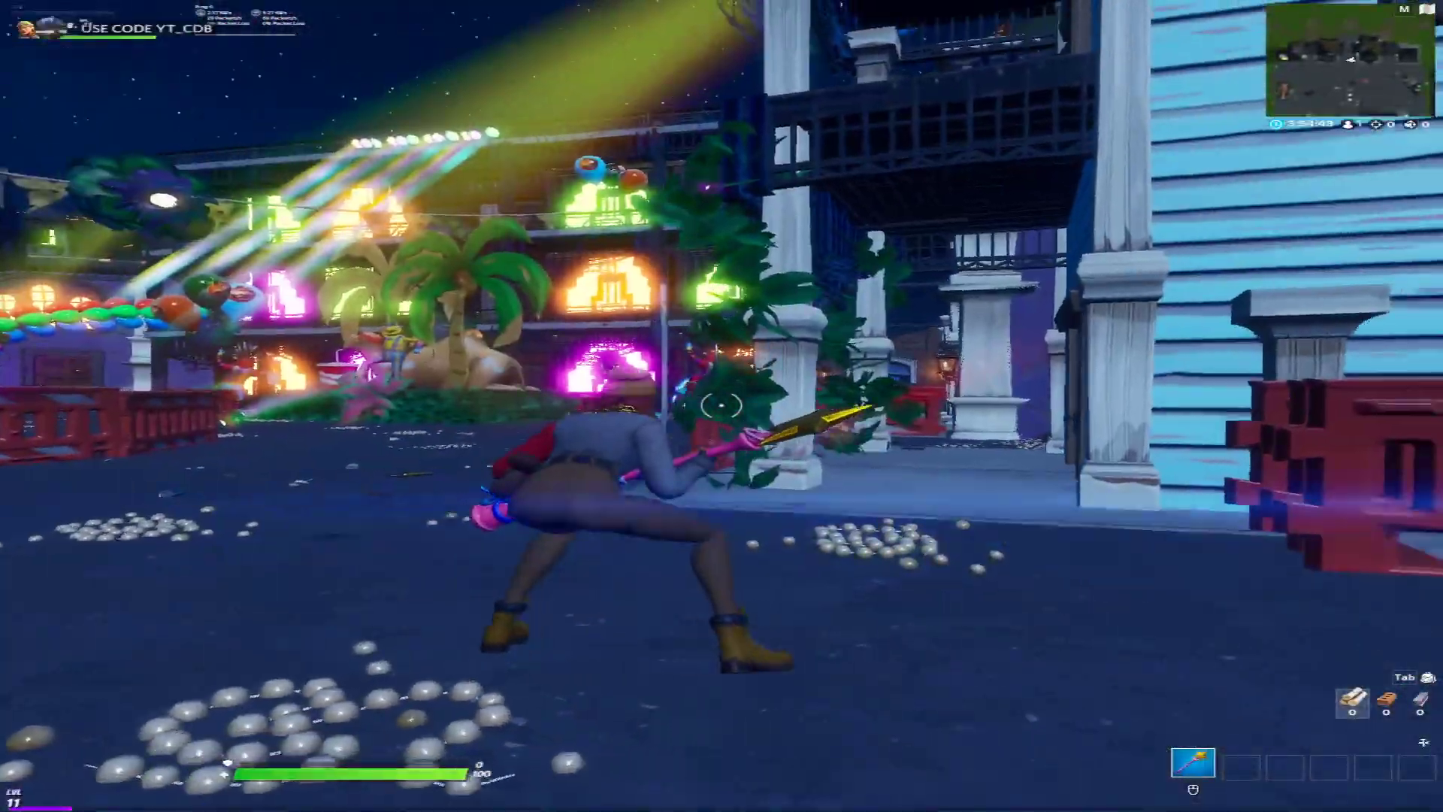
Step: Travel from the hub to the snowy Creative island and start its game
{"action": "key", "text": "e"}
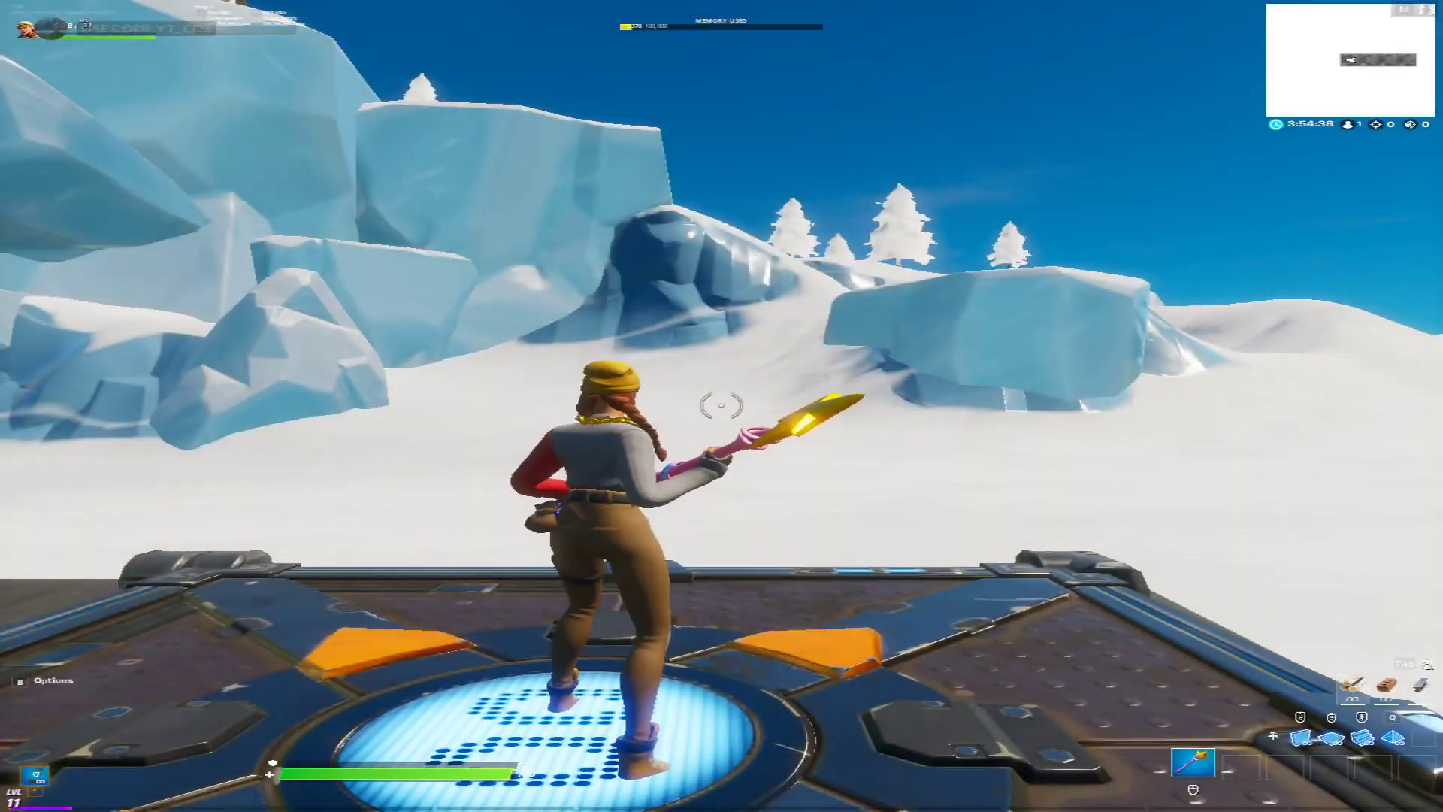
{"action": "key", "text": "Escape"}
{"action": "left_click", "coordinate": [1150, 406]}
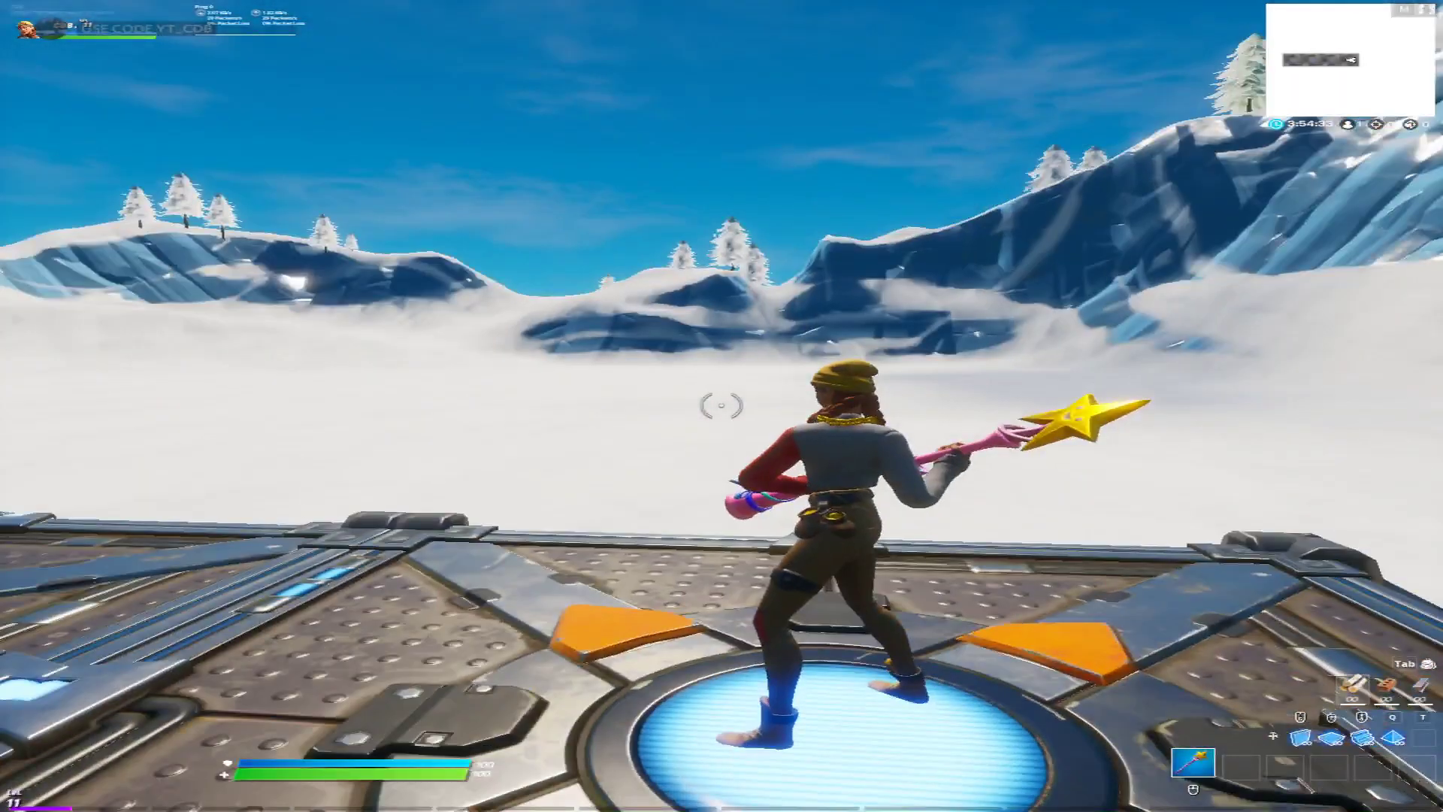
Step: Run off the spawn platform and climb upward by building wooden ramps, walls and a floor
{"action": "key", "text": "w"}
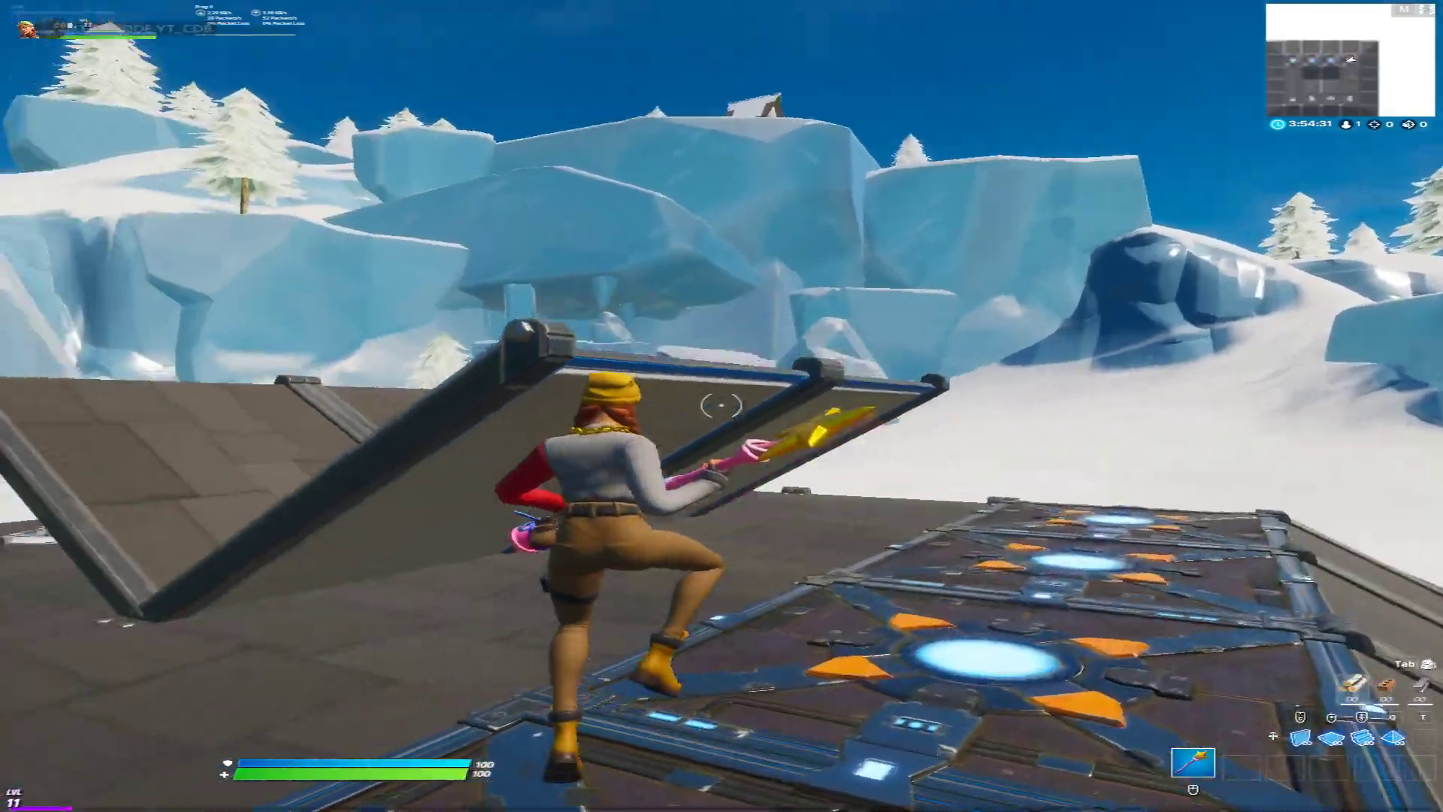
{"action": "left_click", "coordinate": [721, 406]}
{"action": "left_click", "coordinate": [722, 406]}
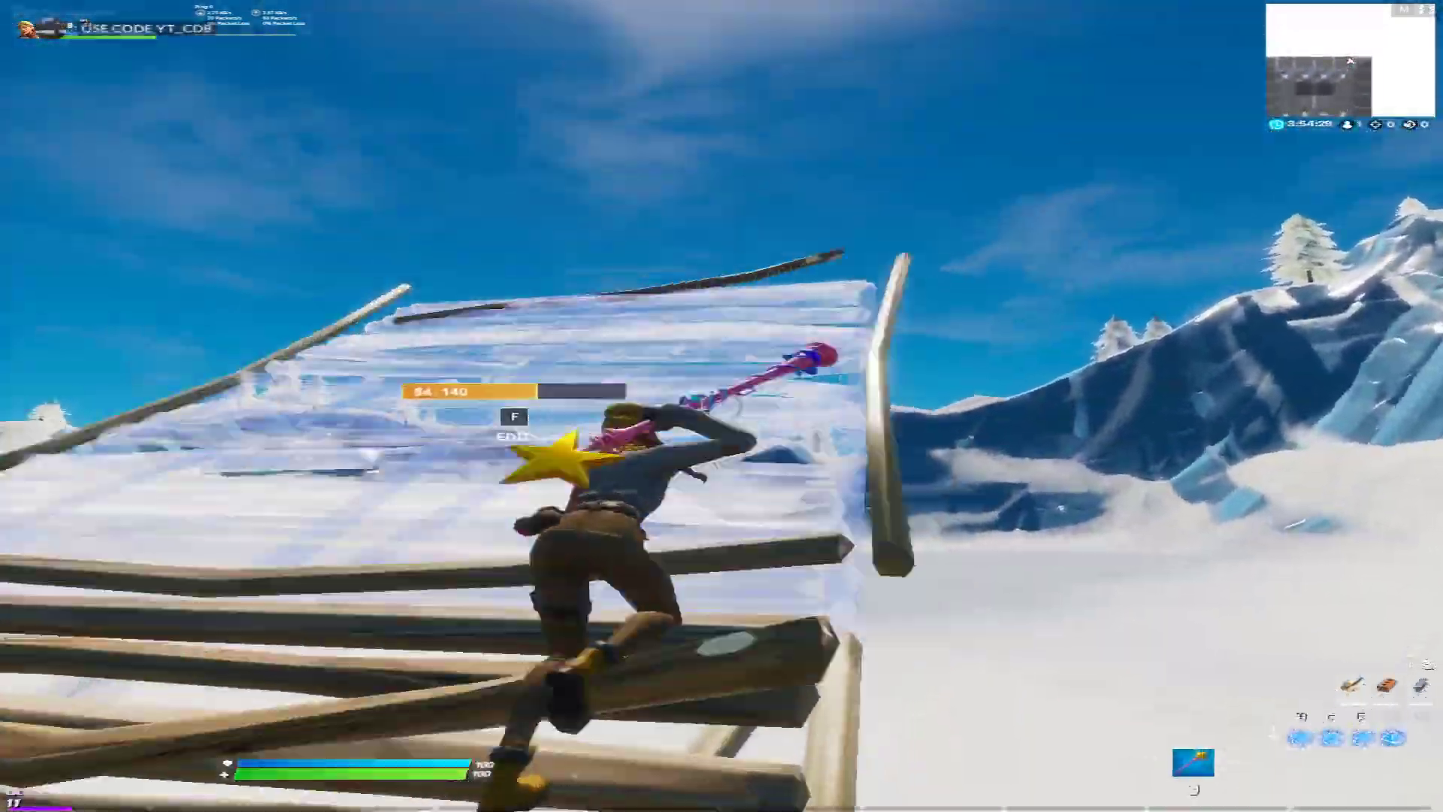
{"action": "left_click", "coordinate": [721, 405]}
{"action": "left_click", "coordinate": [722, 406]}
{"action": "key", "text": "q"}
{"action": "left_click", "coordinate": [721, 405]}
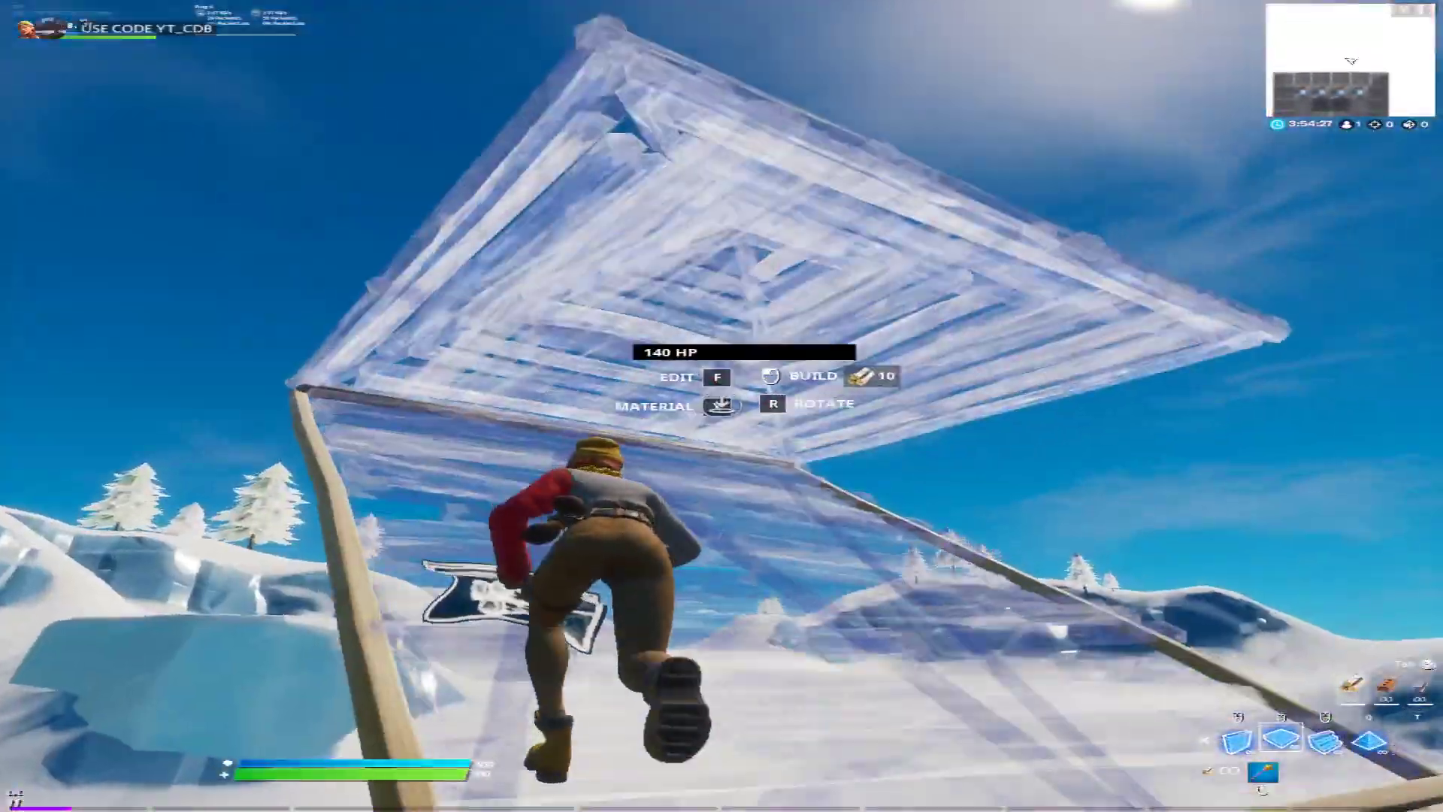
{"action": "key", "text": "w"}
{"action": "left_click", "coordinate": [721, 406]}
{"action": "left_click", "coordinate": [721, 406]}
{"action": "left_click", "coordinate": [721, 406]}
{"action": "key", "text": "1"}
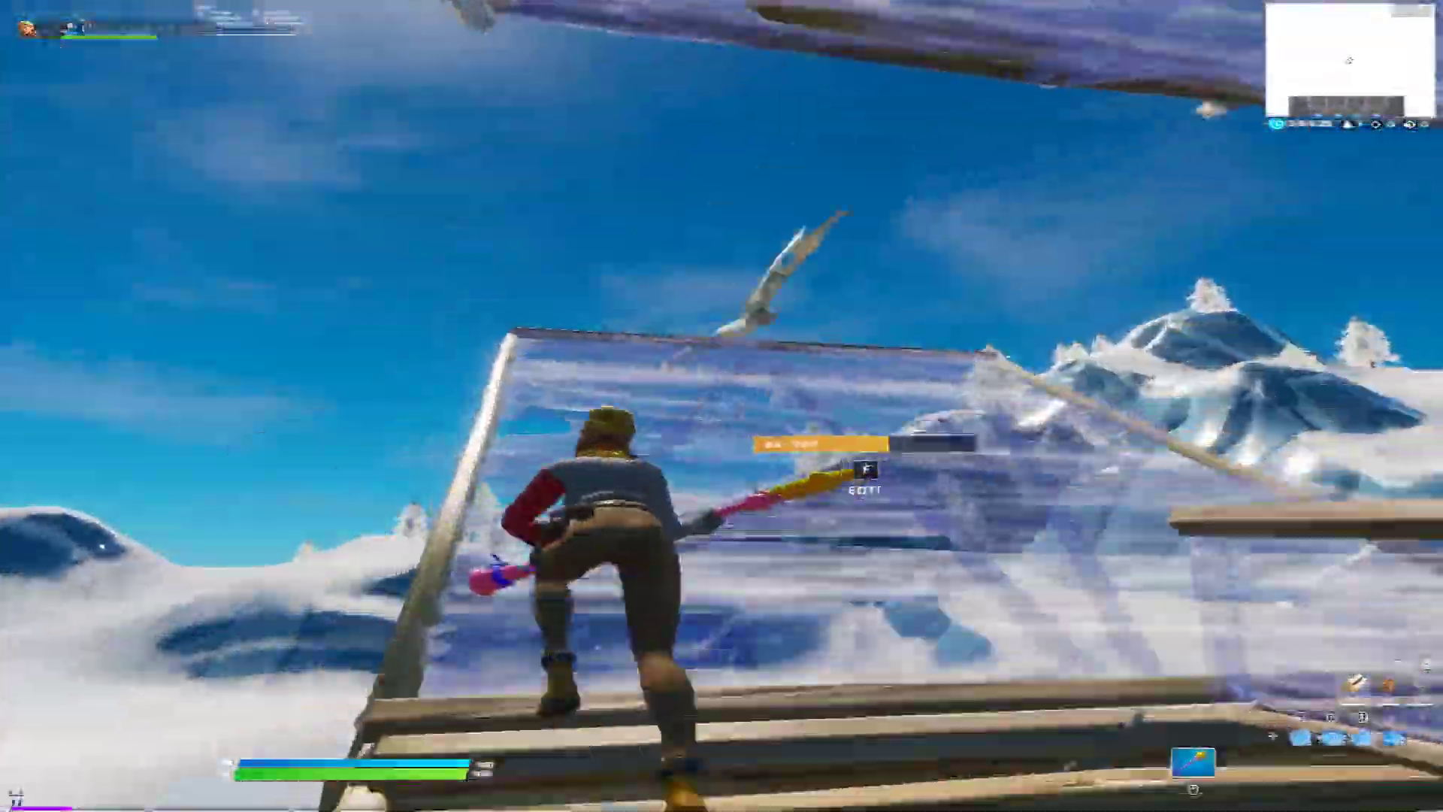
Step: Continue the wooden tower higher with more walls, floors and ramps, editing one piece along the way
{"action": "key", "text": "q"}
{"action": "left_click", "coordinate": [721, 406]}
{"action": "left_click", "coordinate": [722, 406]}
{"action": "left_click", "coordinate": [722, 406]}
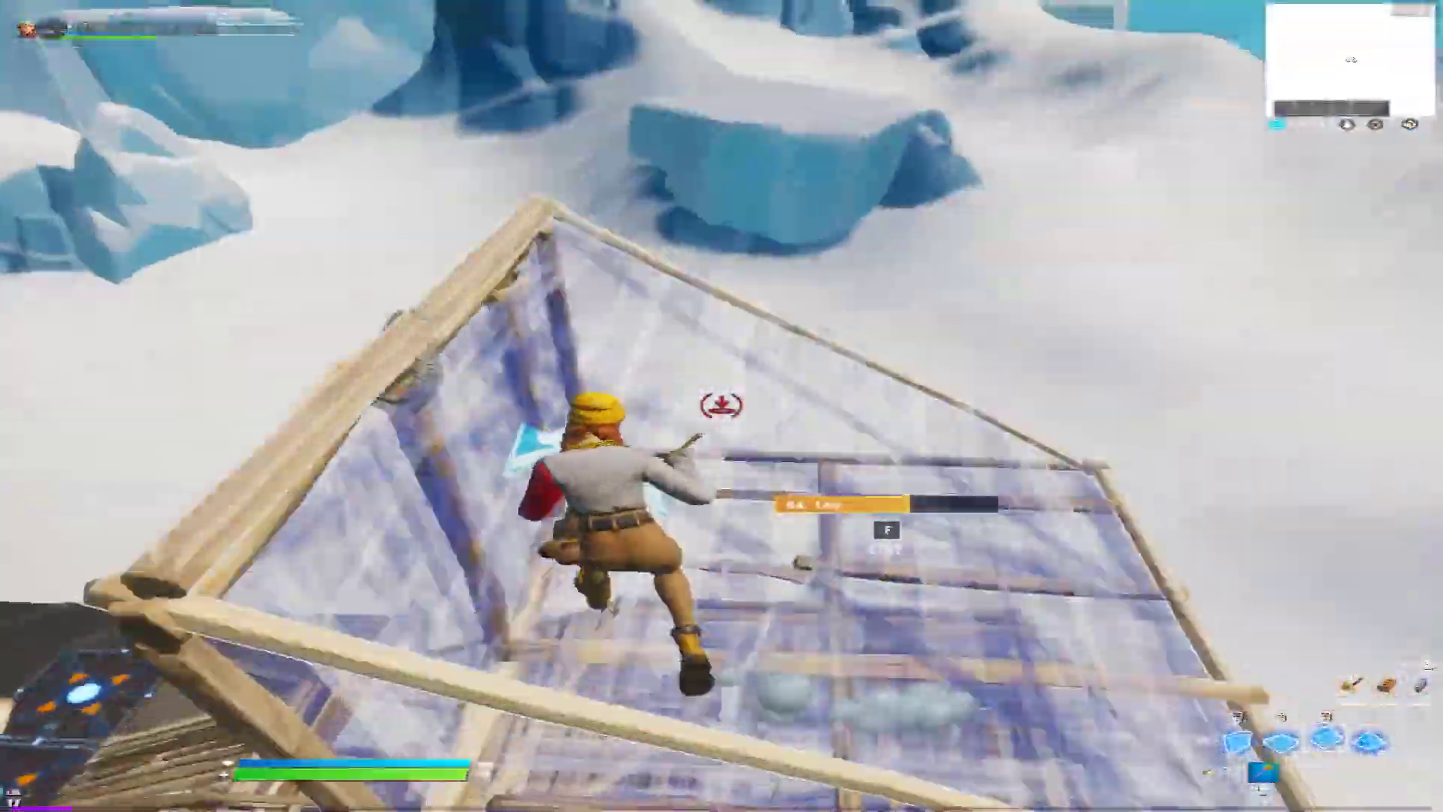
{"action": "left_click", "coordinate": [721, 406]}
{"action": "left_click", "coordinate": [721, 406]}
{"action": "key", "text": "f"}
{"action": "key", "text": "f"}
{"action": "left_click", "coordinate": [721, 405]}
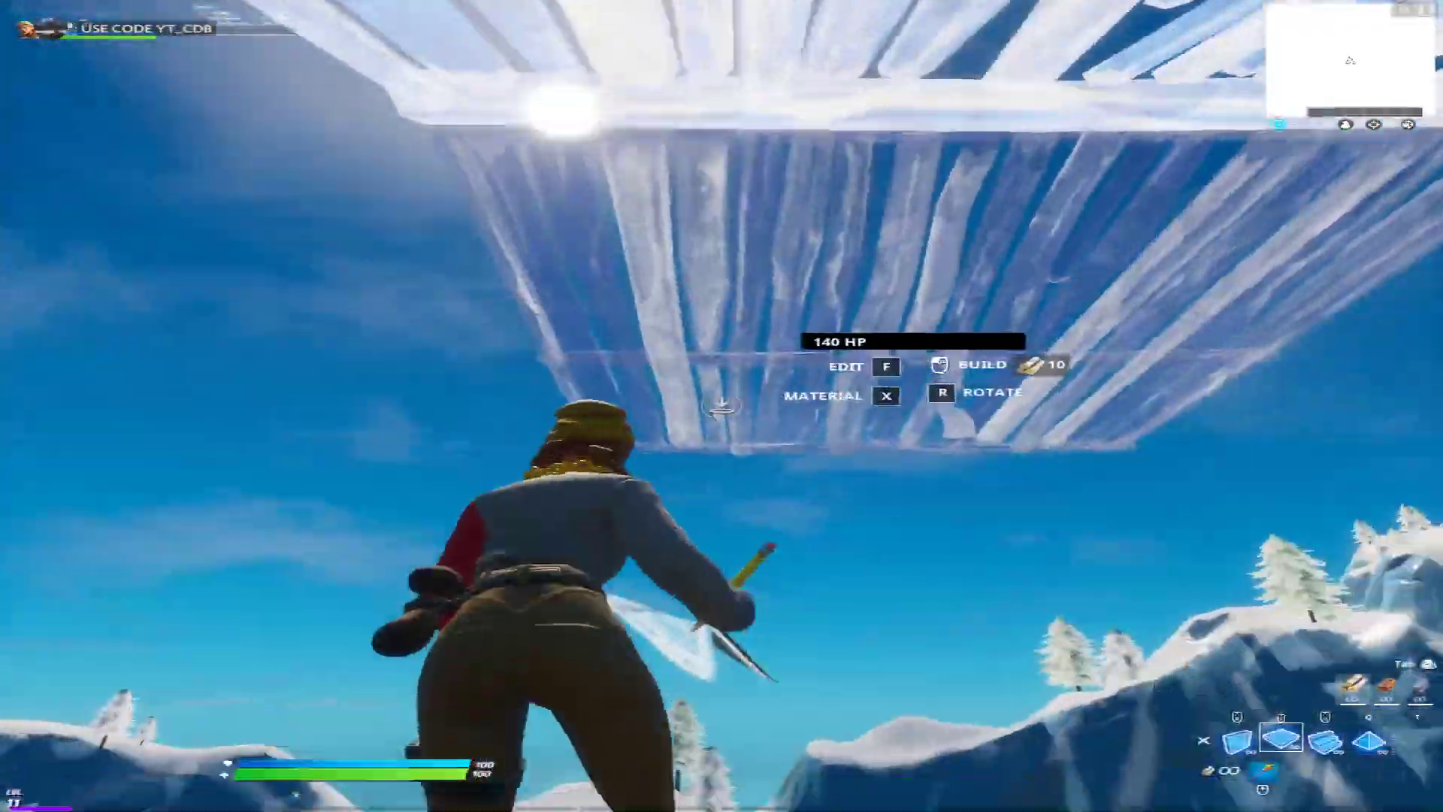
{"action": "left_click", "coordinate": [721, 406]}
{"action": "key", "text": "space"}
{"action": "key", "text": "c"}
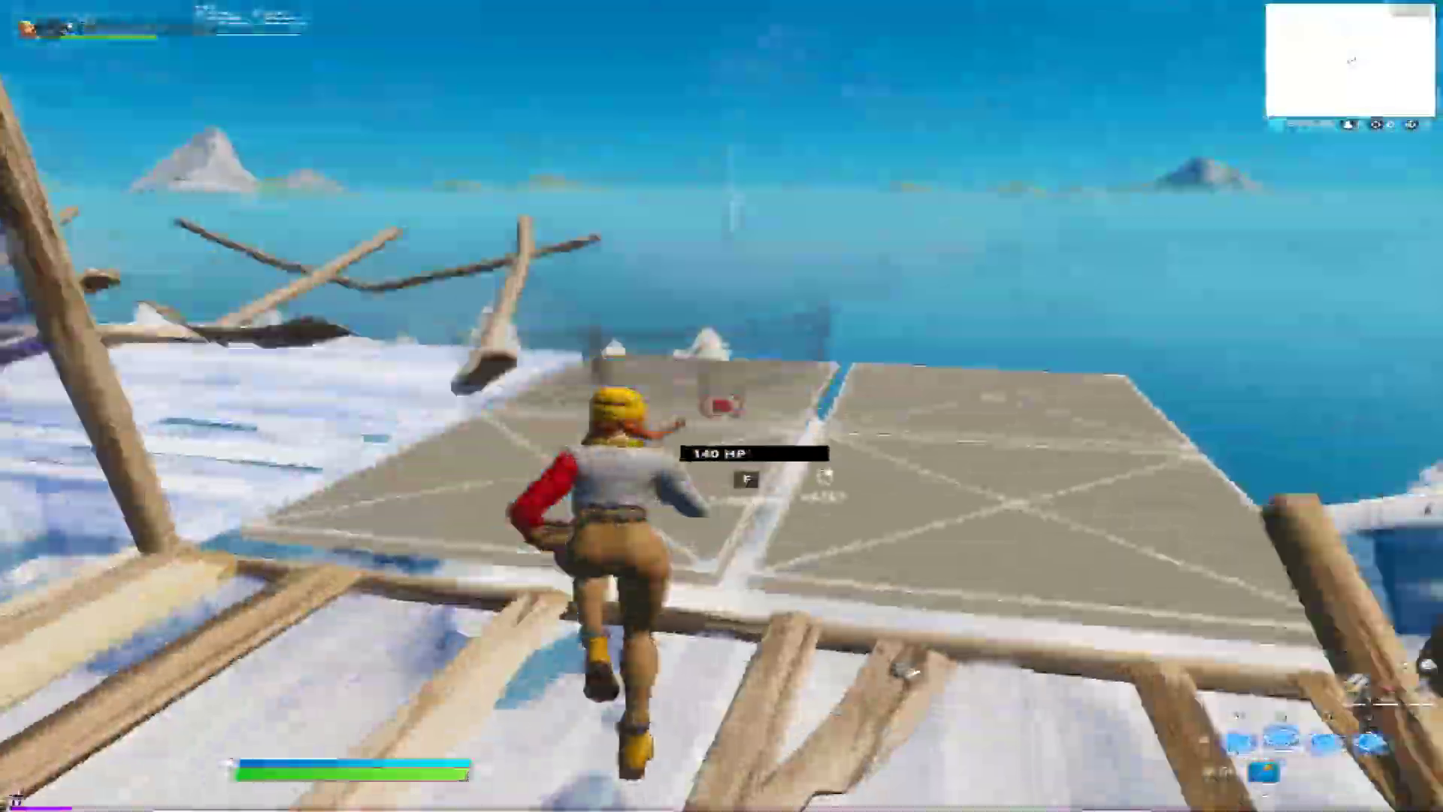
Step: Edit the wooden floor and wall pieces around the character to move through the build
{"action": "key", "text": "f"}
{"action": "left_click", "coordinate": [721, 405]}
{"action": "key", "text": "f"}
{"action": "left_click", "coordinate": [719, 403]}
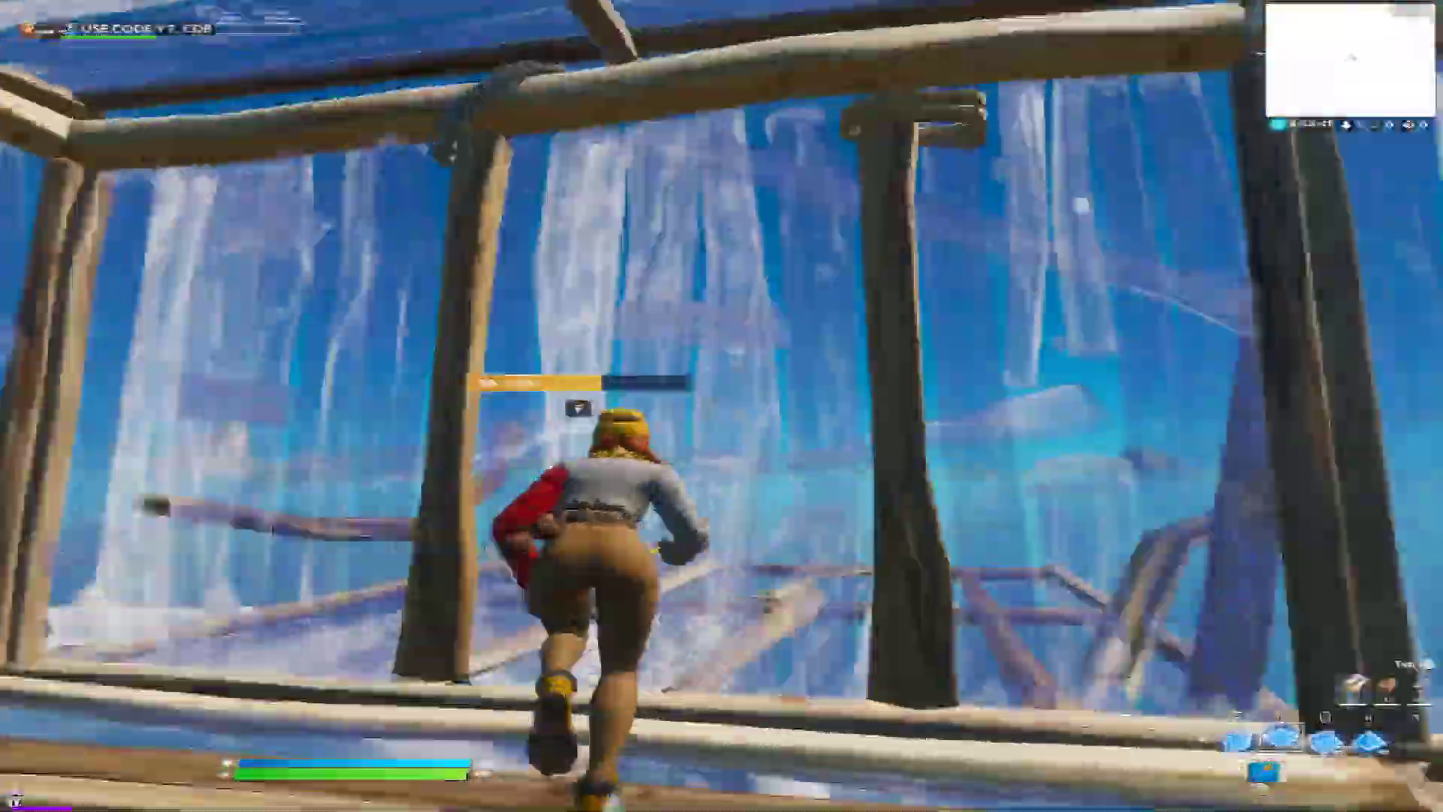
{"action": "left_click", "coordinate": [722, 406]}
{"action": "key", "text": "f"}
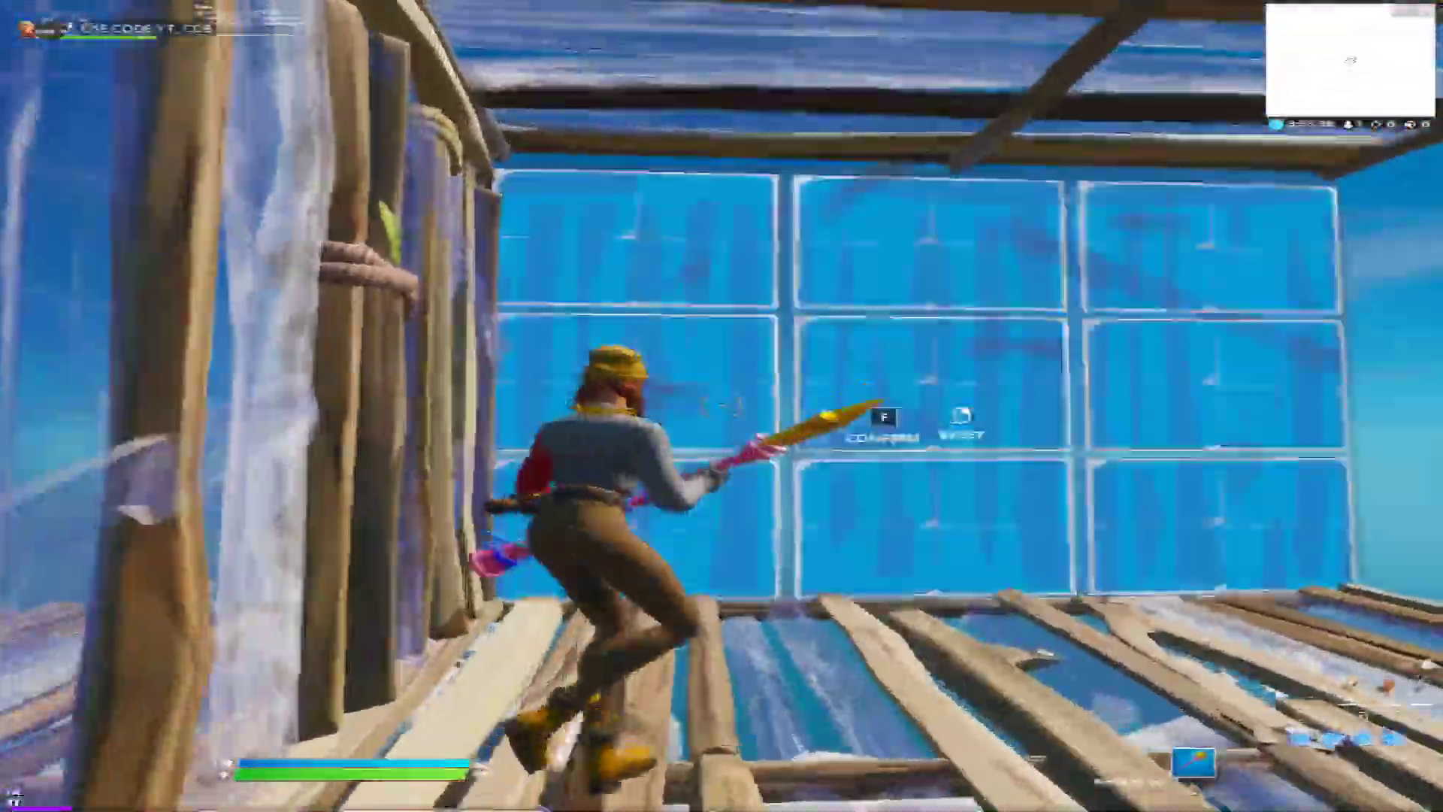
{"action": "left_click", "coordinate": [721, 406]}
{"action": "key", "text": "f"}
Step: Place further wooden pieces across the snowy slope next to the existing ramps
{"action": "key", "text": "x"}
{"action": "left_click", "coordinate": [721, 406]}
{"action": "left_click", "coordinate": [722, 406]}
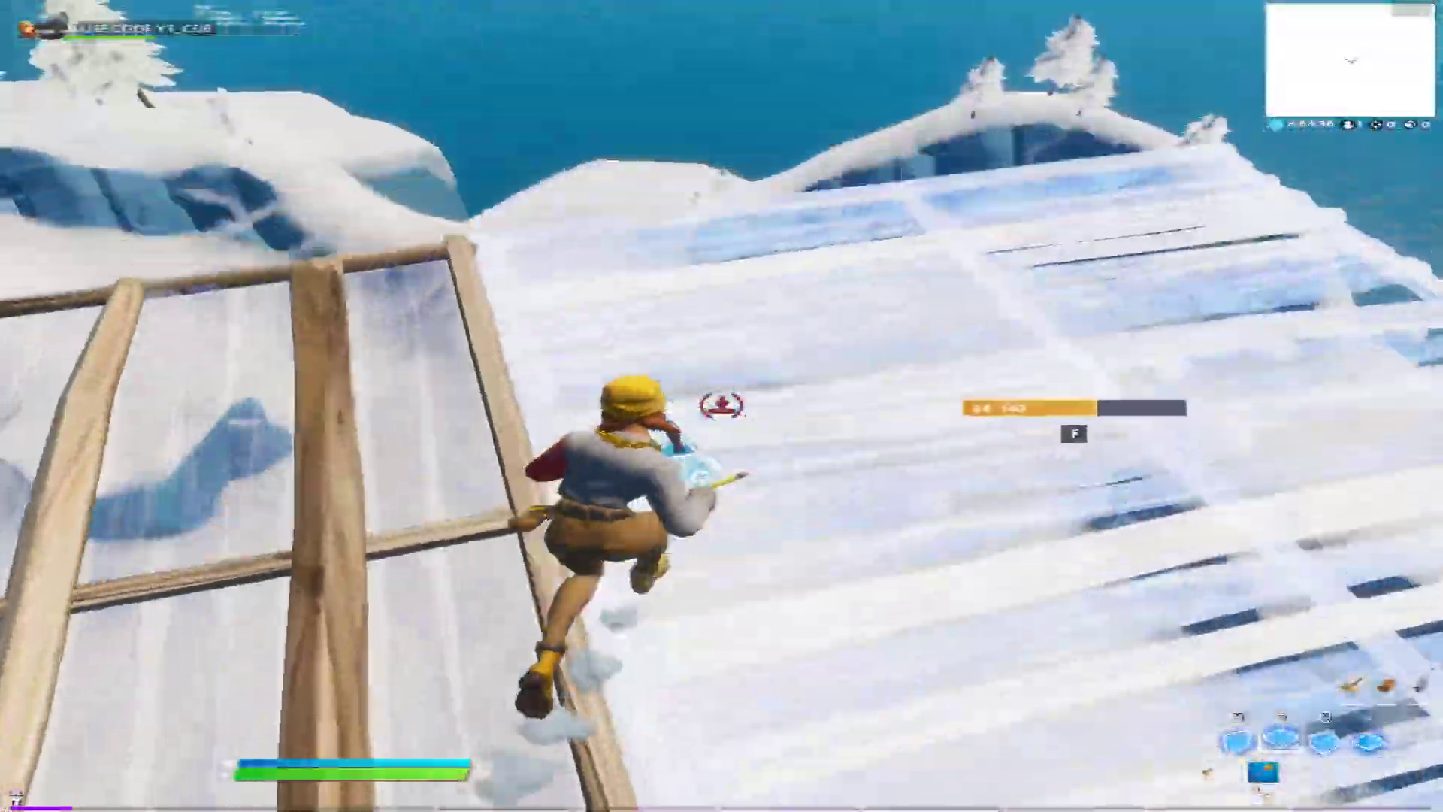
{"action": "left_click", "coordinate": [721, 406]}
{"action": "left_click", "coordinate": [721, 406]}
{"action": "left_click", "coordinate": [722, 406]}
{"action": "left_click", "coordinate": [721, 406]}
{"action": "left_click", "coordinate": [722, 406]}
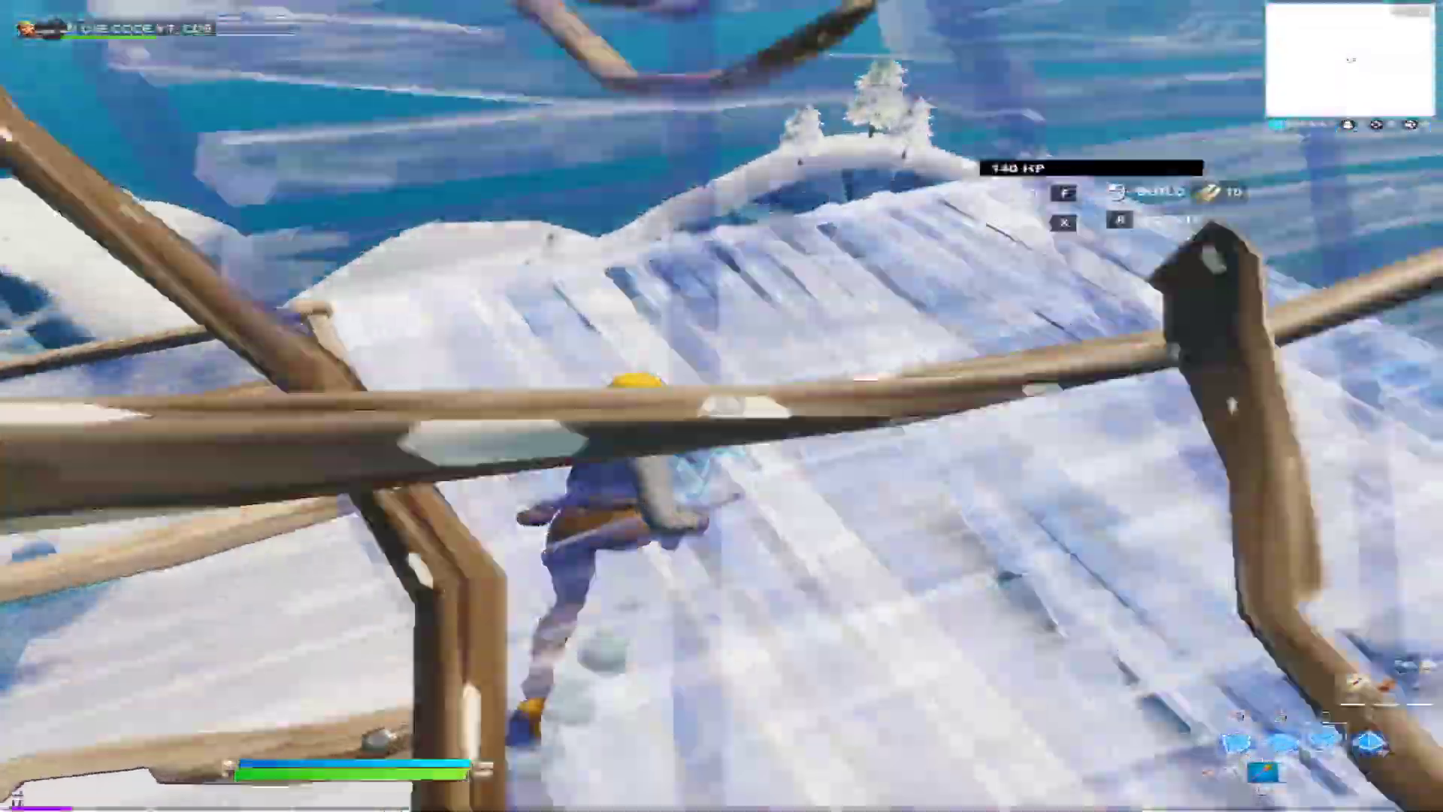
Step: Extend the wooden structure forward by repeatedly alternating between two build pieces, and re-equip the harvesting tool
{"action": "key", "text": "1"}
{"action": "key", "text": "x"}
{"action": "left_click", "coordinate": [721, 406]}
{"action": "key", "text": "v"}
{"action": "left_click", "coordinate": [722, 406]}
{"action": "left_click", "coordinate": [722, 406]}
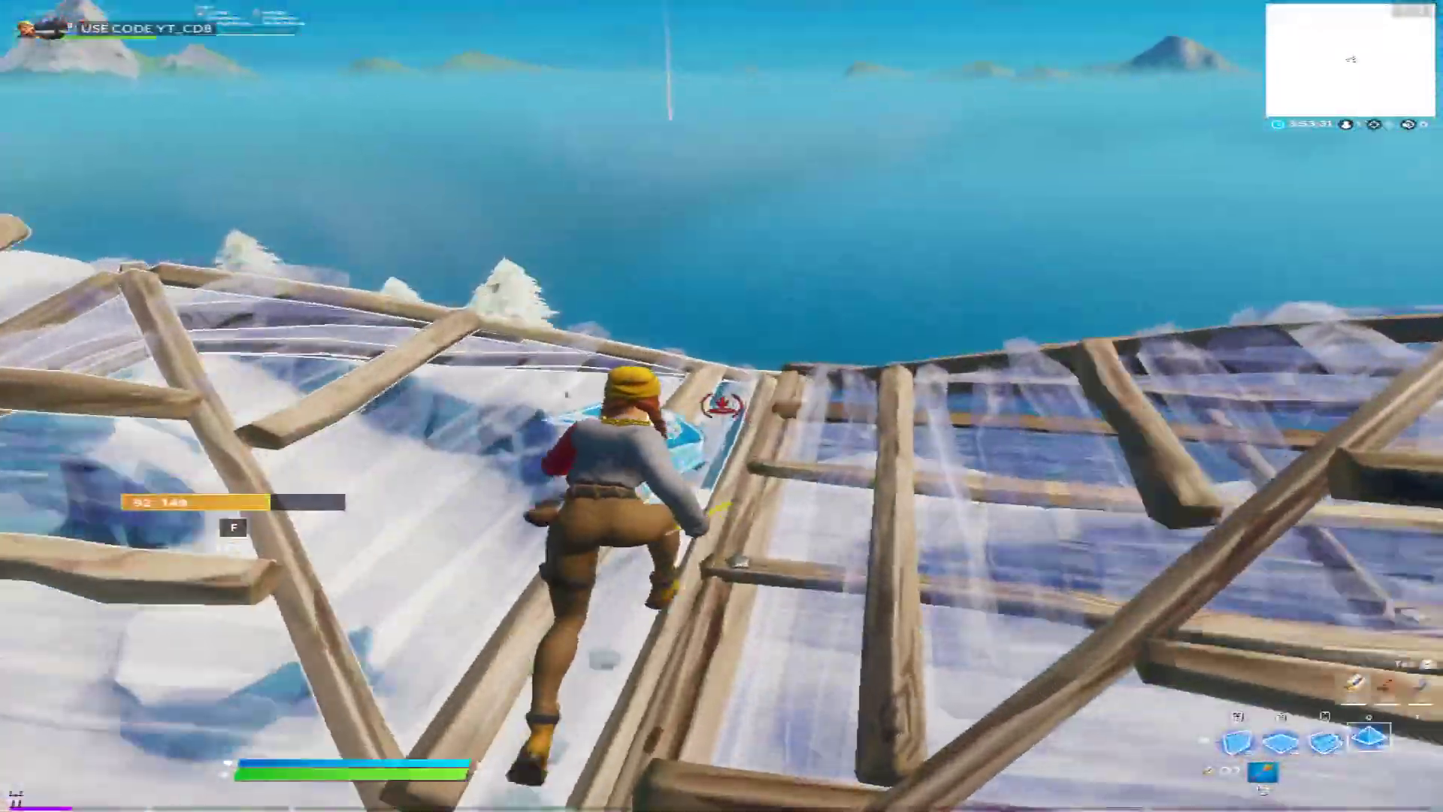
{"action": "key", "text": "x"}
{"action": "left_click", "coordinate": [721, 405]}
{"action": "key", "text": "v"}
{"action": "left_click", "coordinate": [722, 405]}
{"action": "key", "text": "x"}
{"action": "left_click", "coordinate": [721, 406]}
{"action": "key", "text": "v"}
{"action": "left_click", "coordinate": [721, 406]}
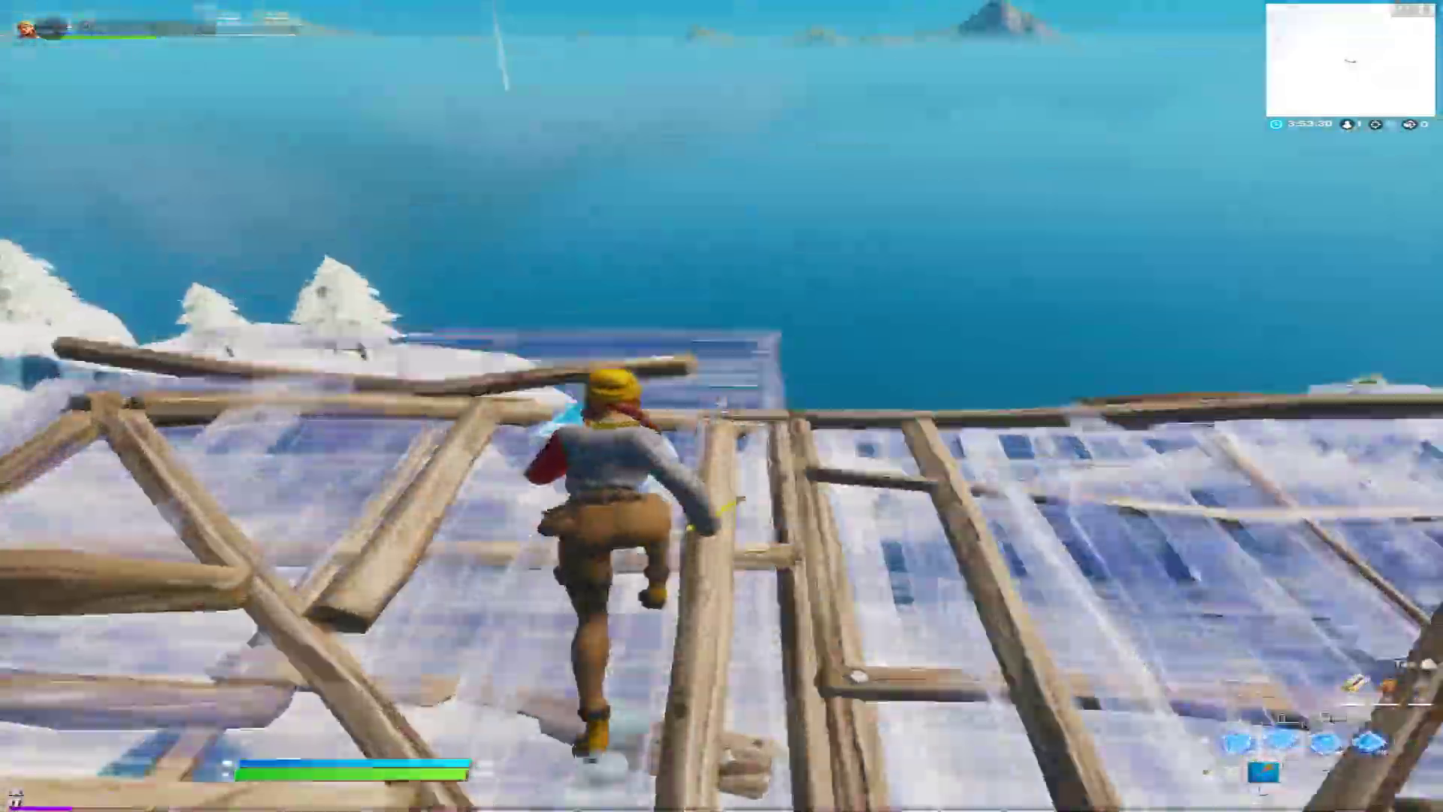
{"action": "left_click", "coordinate": [722, 406]}
{"action": "key", "text": "x"}
{"action": "left_click", "coordinate": [722, 406]}
{"action": "key", "text": "v"}
{"action": "left_click", "coordinate": [721, 406]}
{"action": "left_click", "coordinate": [721, 406]}
{"action": "key", "text": "1"}
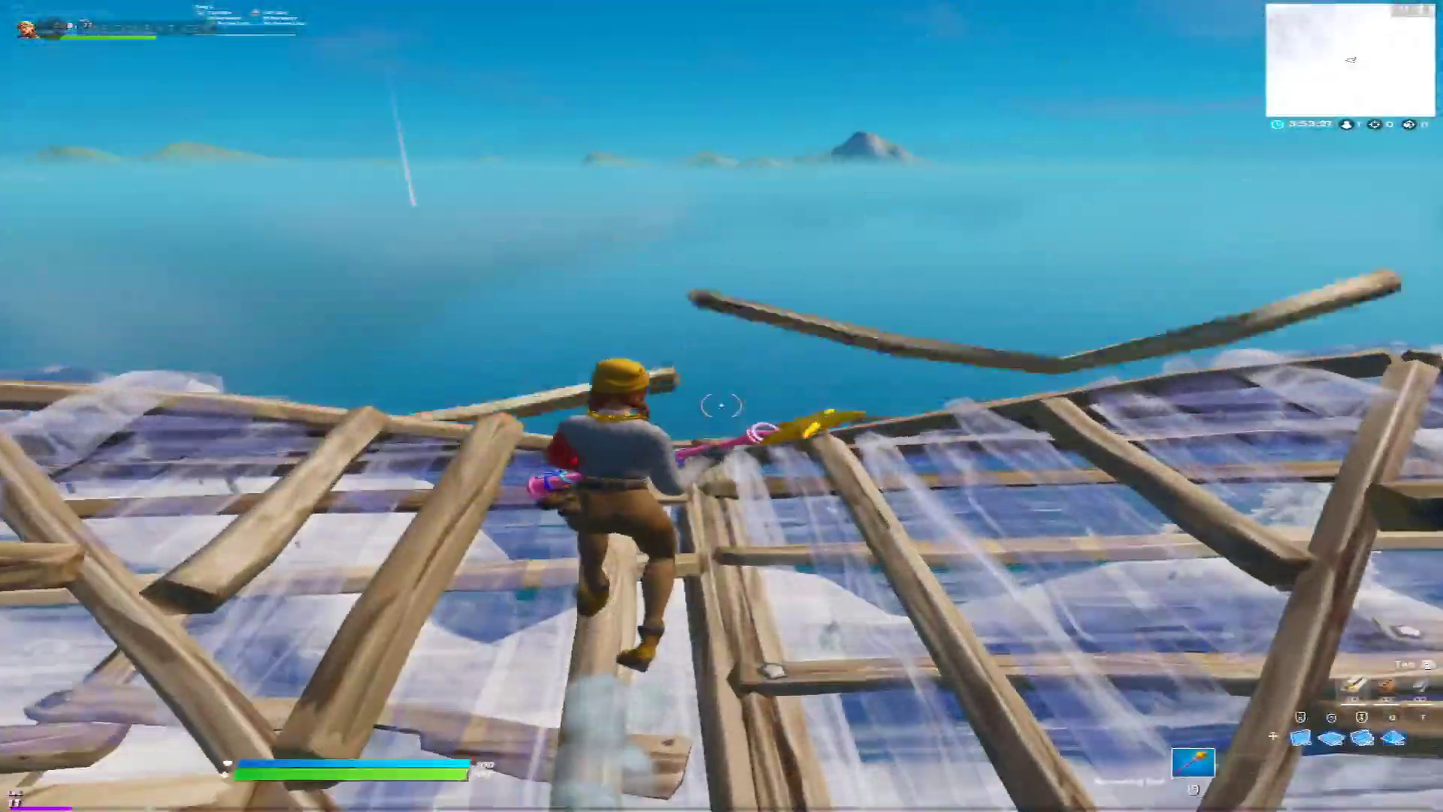
Step: Leave the Creative game on the snowy island and confirm the return to the lobby
{"action": "key", "text": "Escape"}
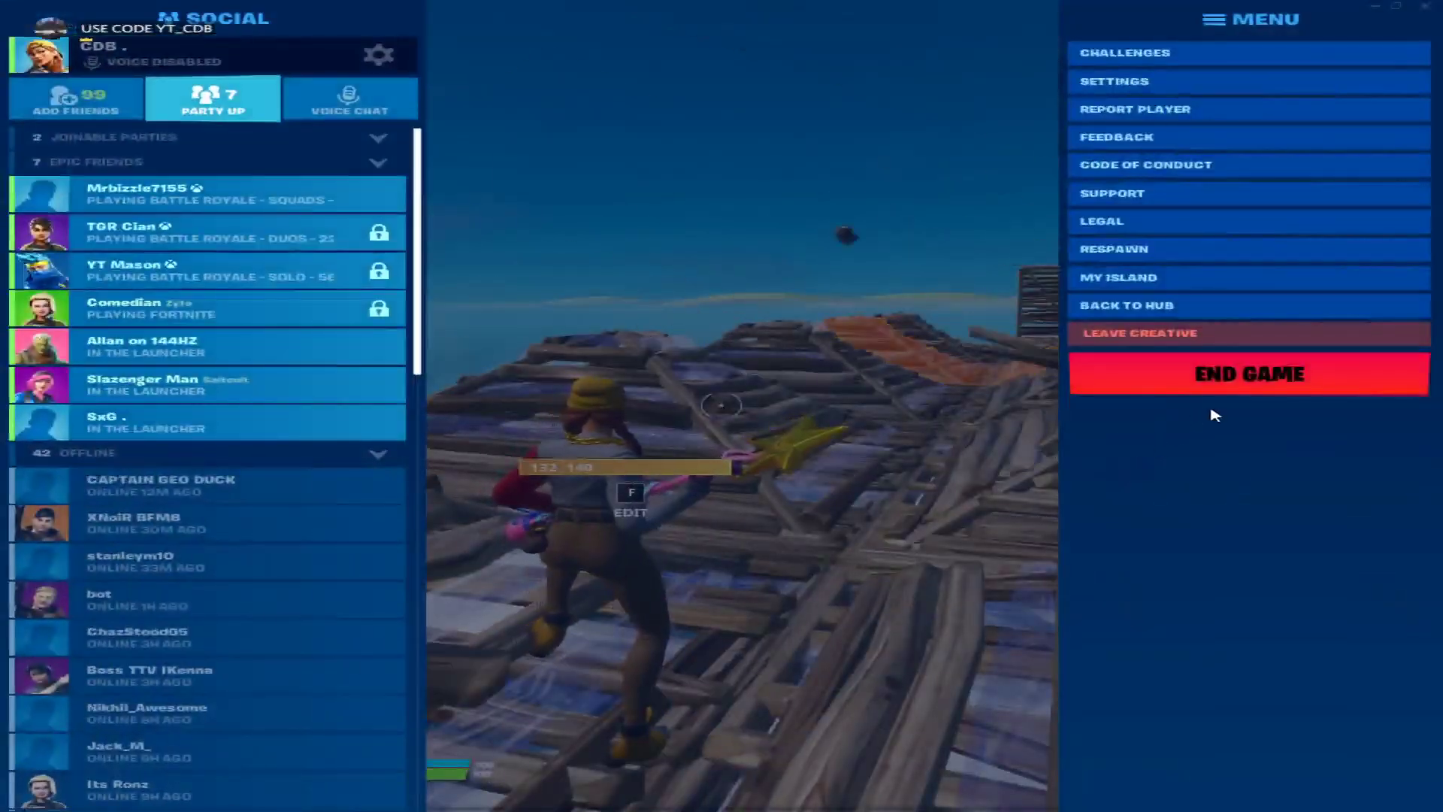
{"action": "left_click", "coordinate": [1175, 329]}
{"action": "left_click", "coordinate": [865, 527]}
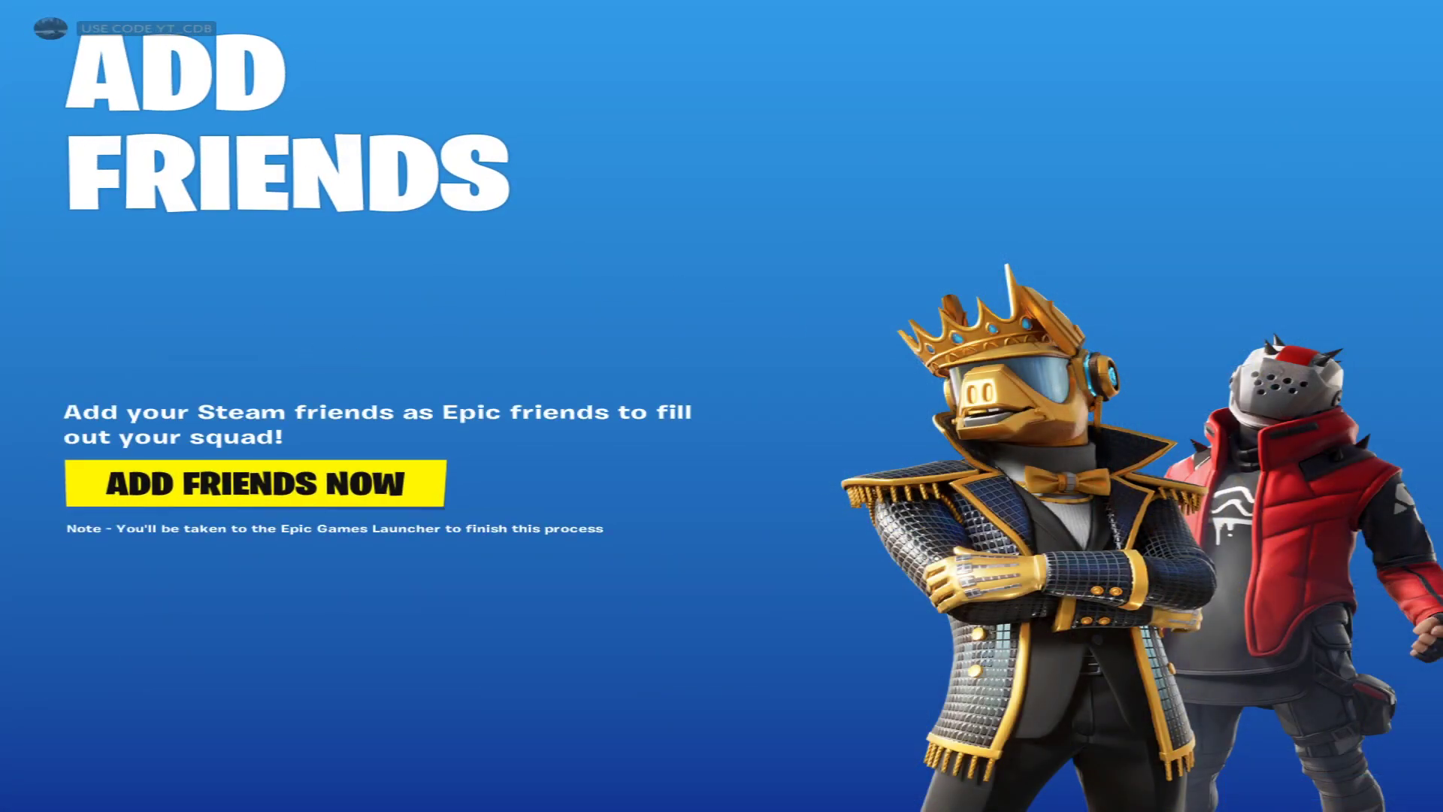
Step: Dismiss the Add Friends and Artificial Evolved Set screens and start another Creative match
{"action": "left_click", "coordinate": [1282, 766]}
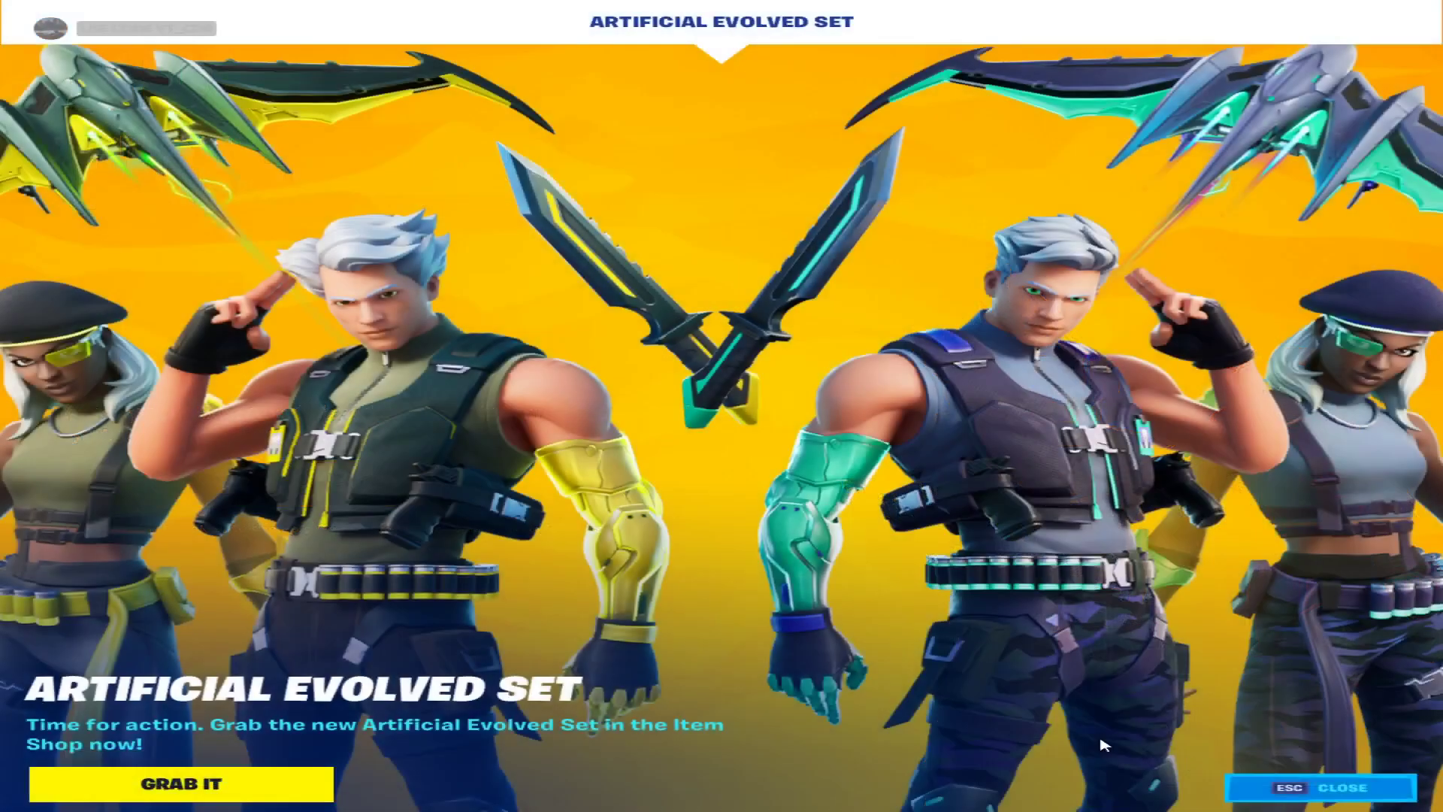
{"action": "left_click", "coordinate": [1339, 777]}
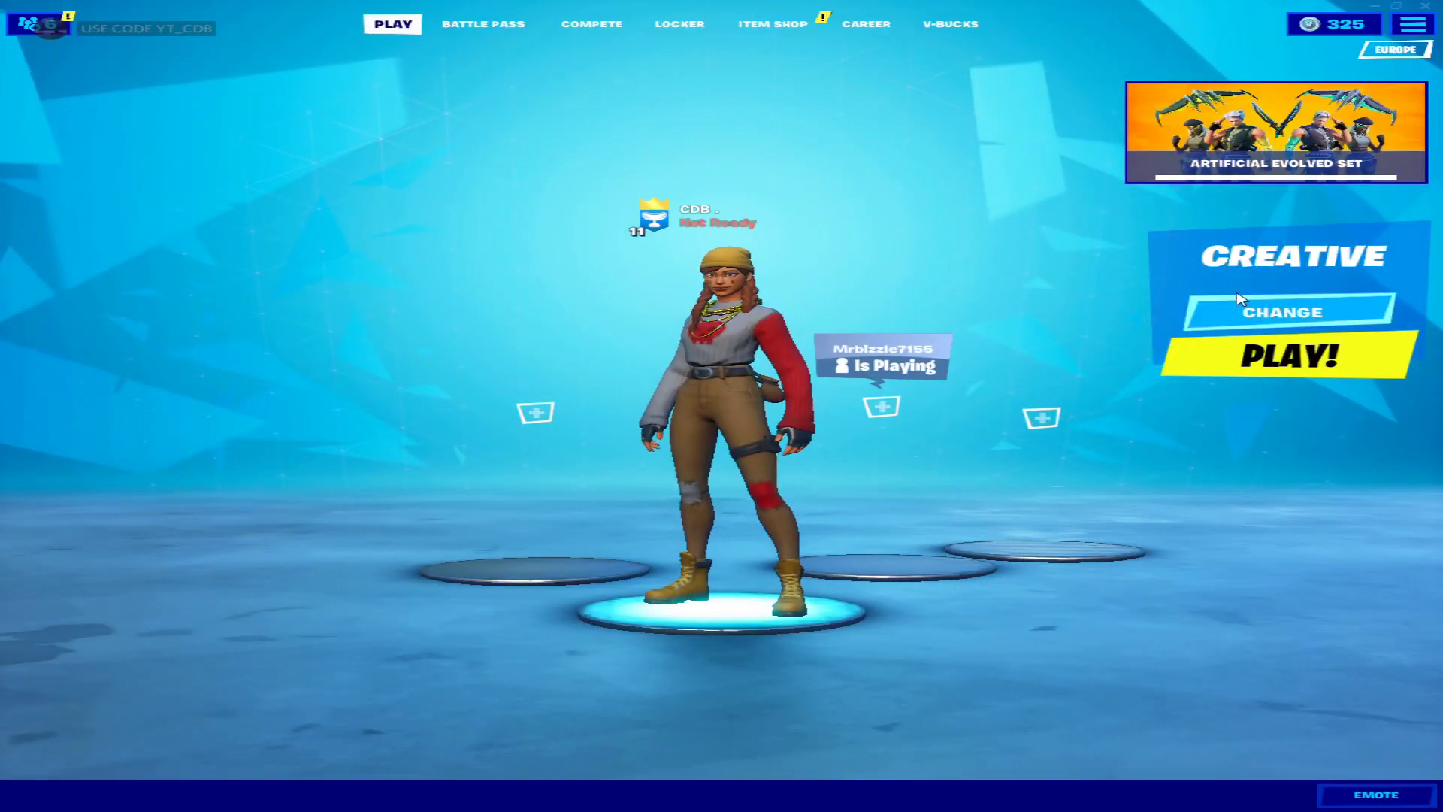
{"action": "left_click", "coordinate": [1303, 360]}
{"action": "left_click", "coordinate": [636, 587]}
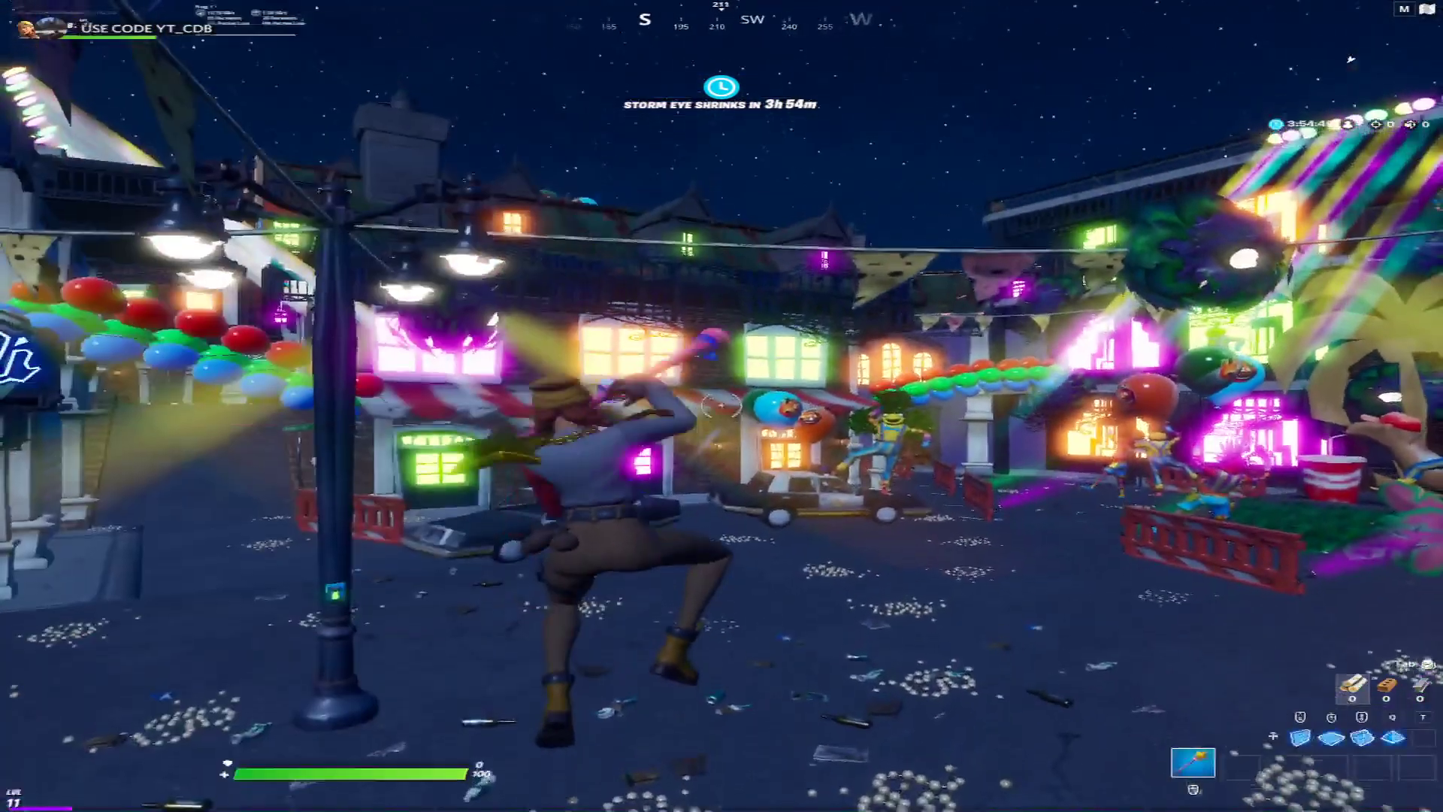
Step: Exit the Creative hub through the game menu and confirm leaving
{"action": "key", "text": "Escape"}
{"action": "left_click", "coordinate": [1219, 280]}
{"action": "left_click", "coordinate": [864, 528]}
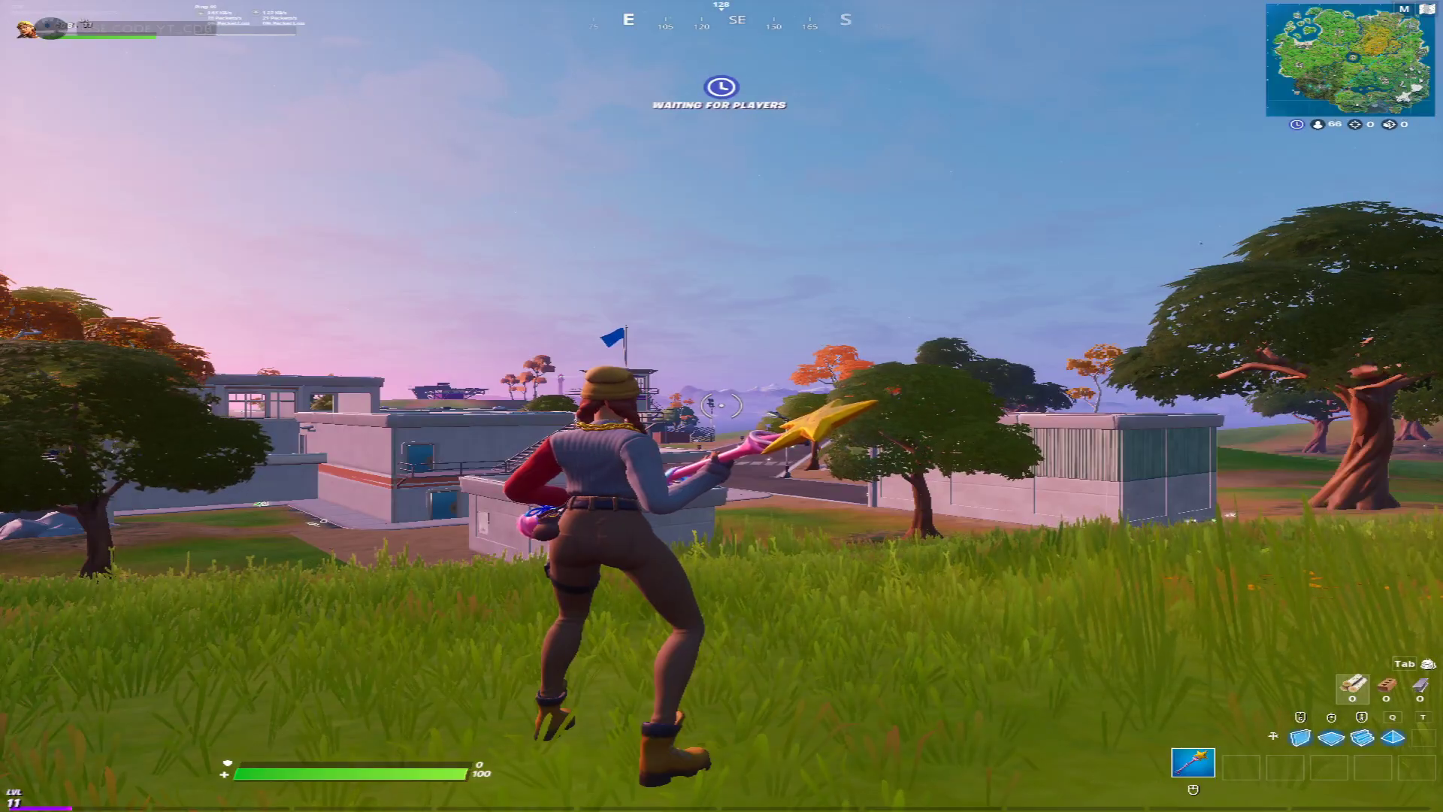
Step: Run and jump down the grassy pre-match hill to the small concrete building with the harvesting tool equipped
{"action": "key", "text": "w"}
{"action": "key", "text": "space"}
{"action": "key", "text": "space"}
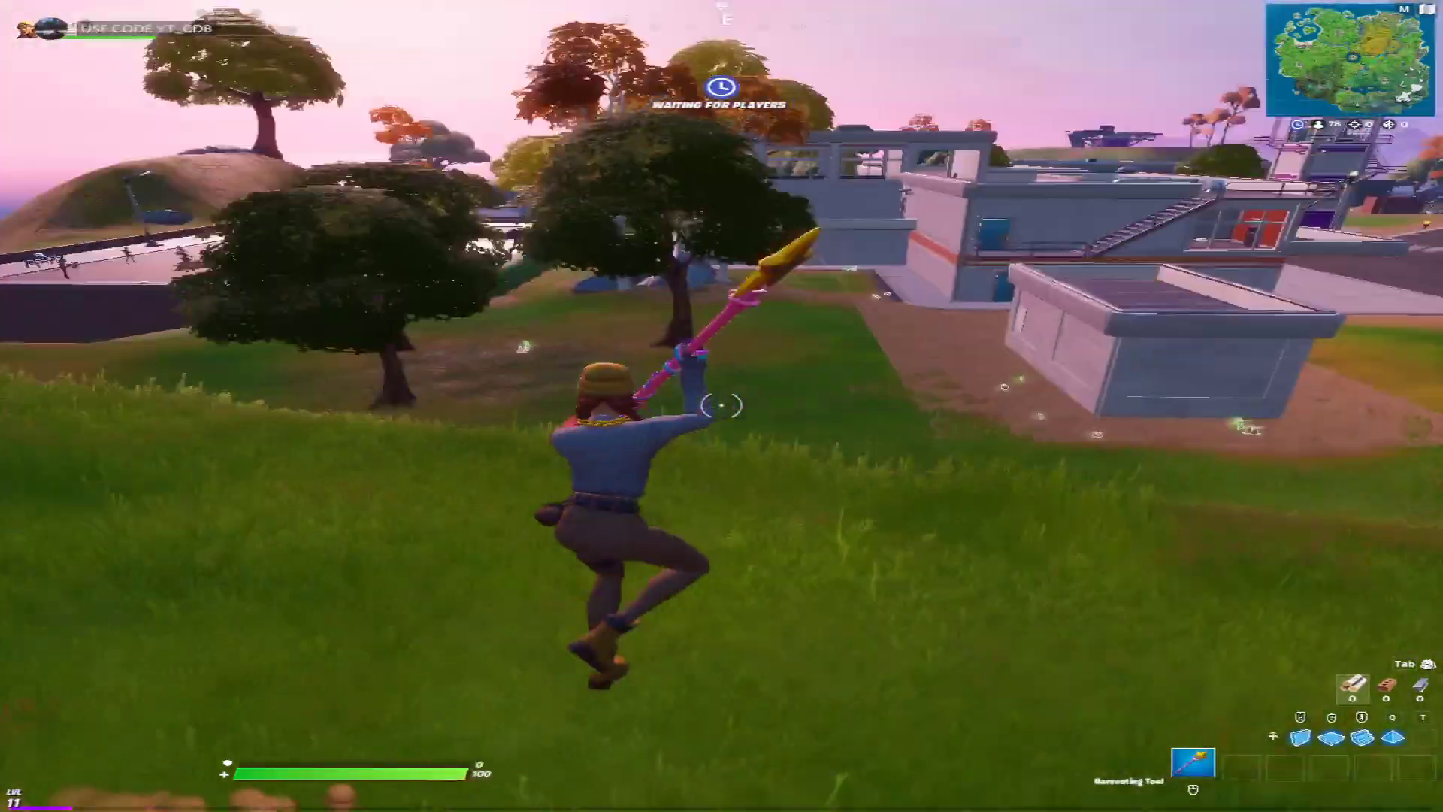
{"action": "key", "text": "F1"}
{"action": "key", "text": "1"}
{"action": "key", "text": "space"}
{"action": "key", "text": "w"}
{"action": "key", "text": "space"}
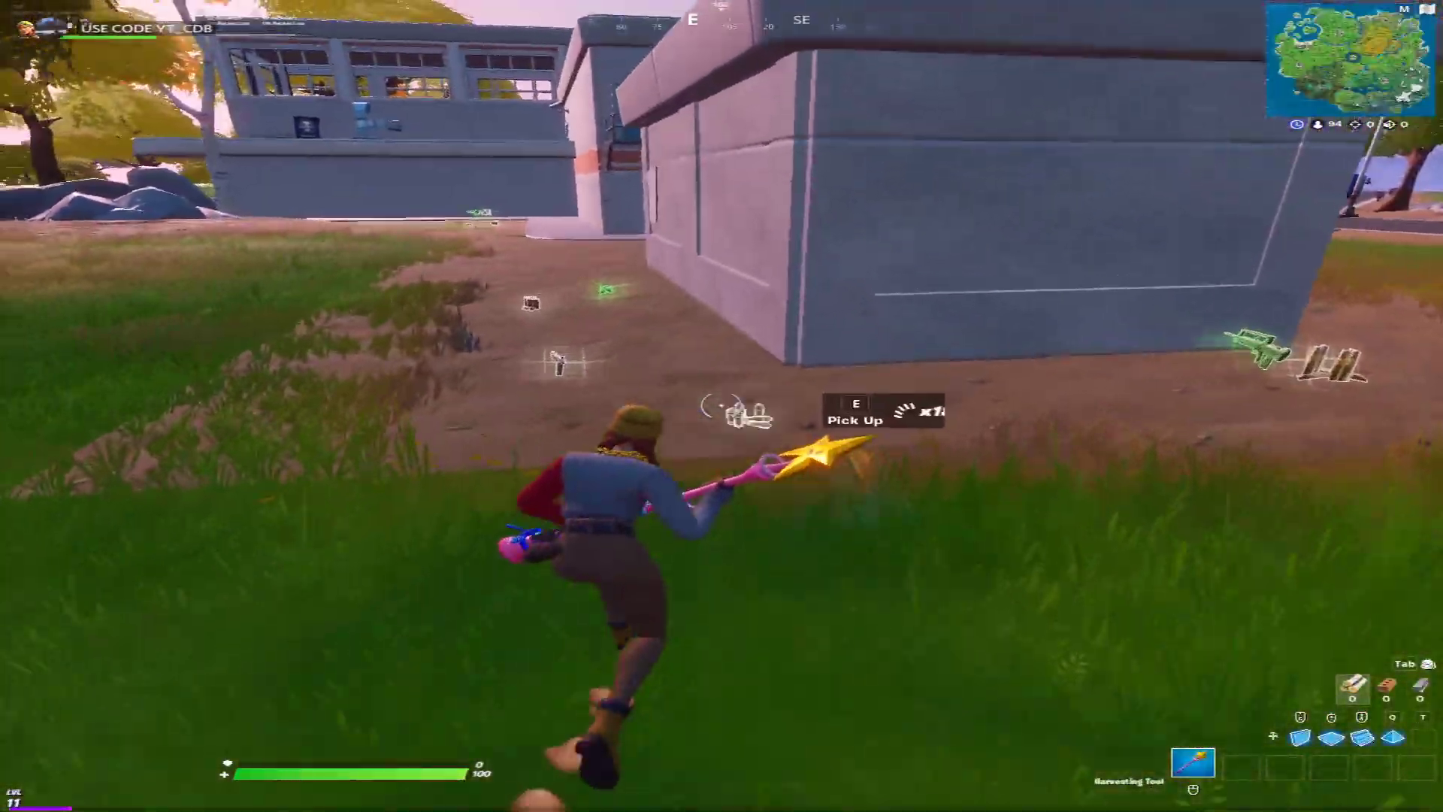
Step: Pick up the ammo and weapons lying beside the concrete building and equip the weapon in the first slot
{"action": "key", "text": "w"}
{"action": "key", "text": "e"}
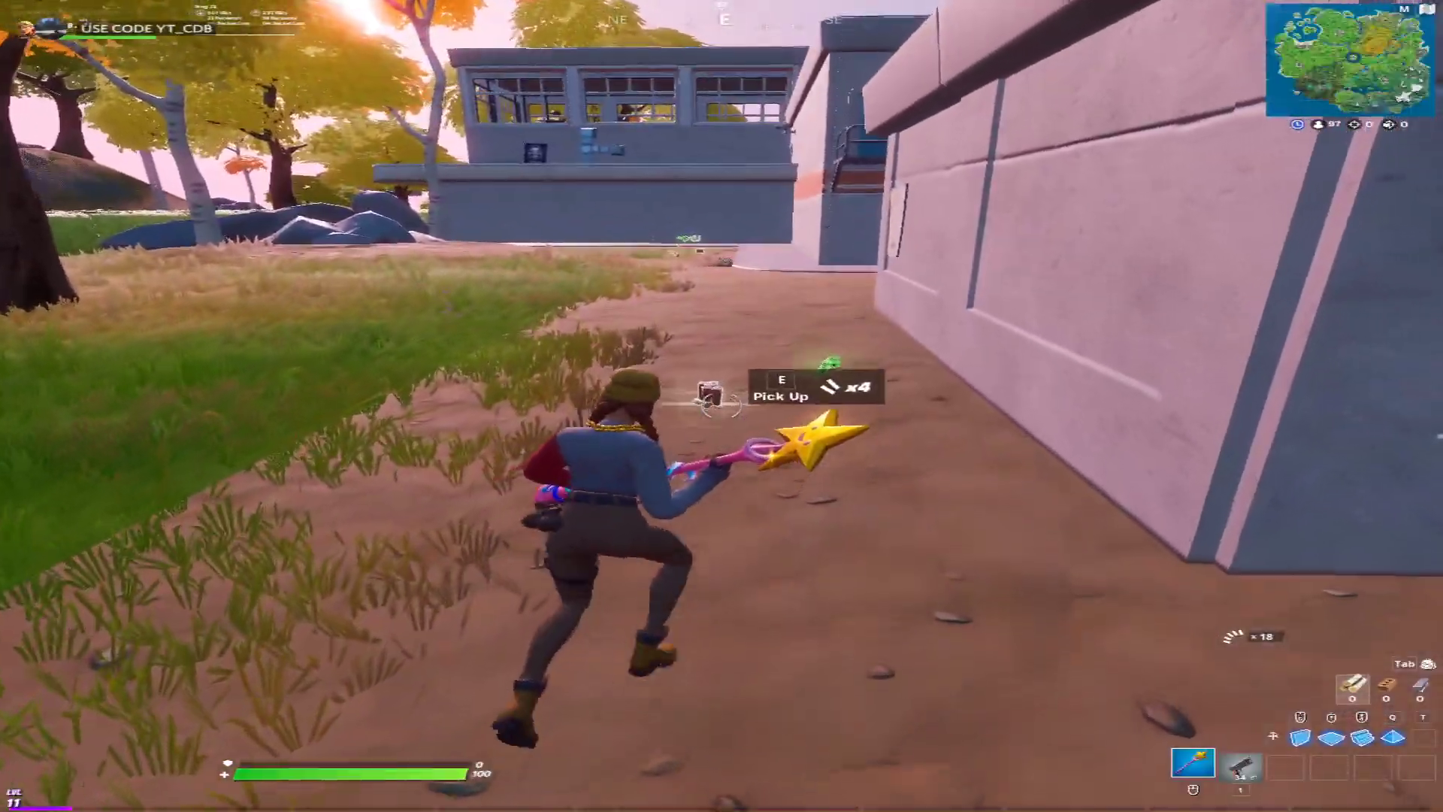
{"action": "key", "text": "w"}
{"action": "key", "text": "e"}
{"action": "key", "text": "space"}
{"action": "key", "text": "1"}
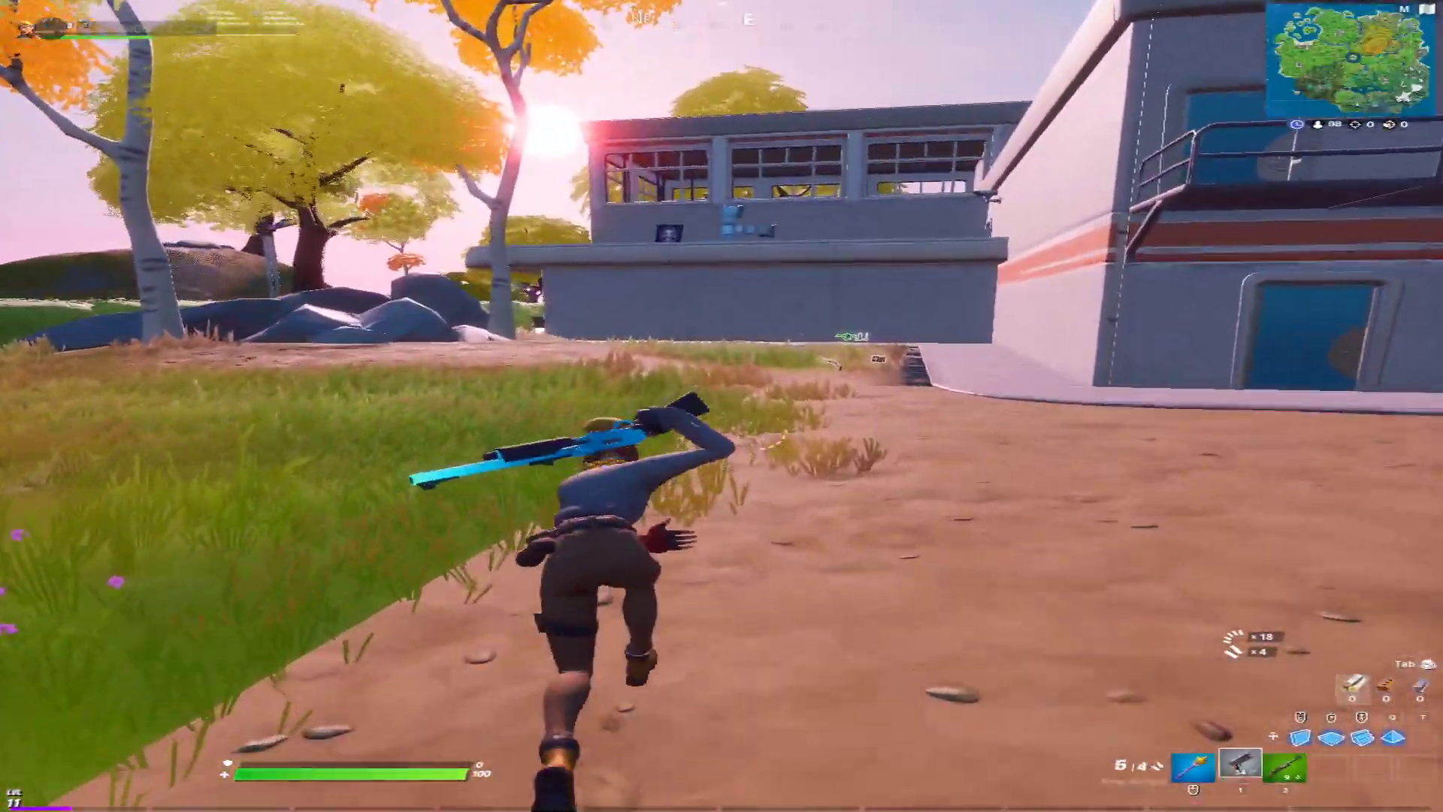
Step: Rearrange the weapon slots in the inventory, collect the green rifle by the wall and equip the Pump Shotgun
{"action": "key", "text": "f"}
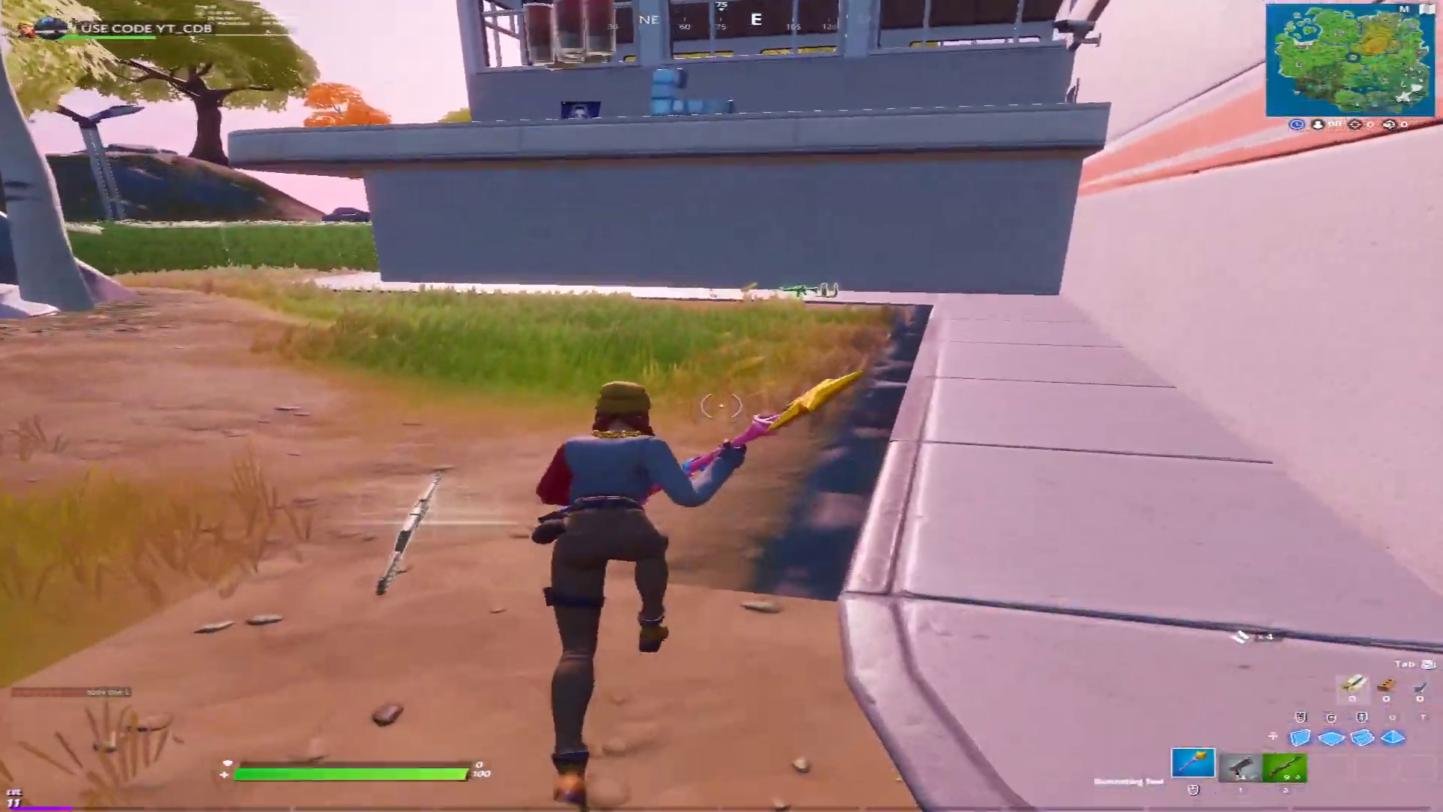
{"action": "key", "text": "Tab"}
{"action": "key", "text": "Tab"}
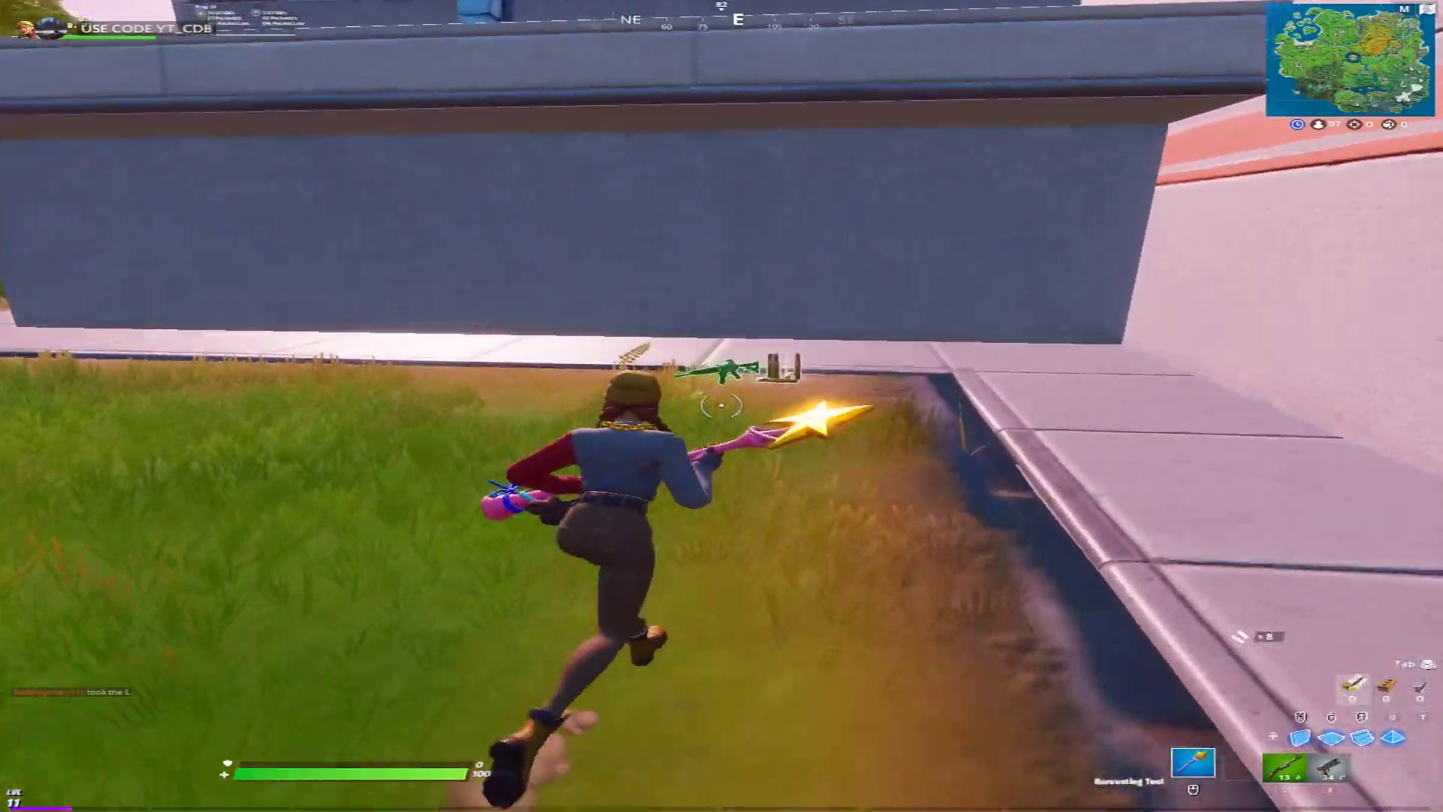
{"action": "key", "text": "1"}
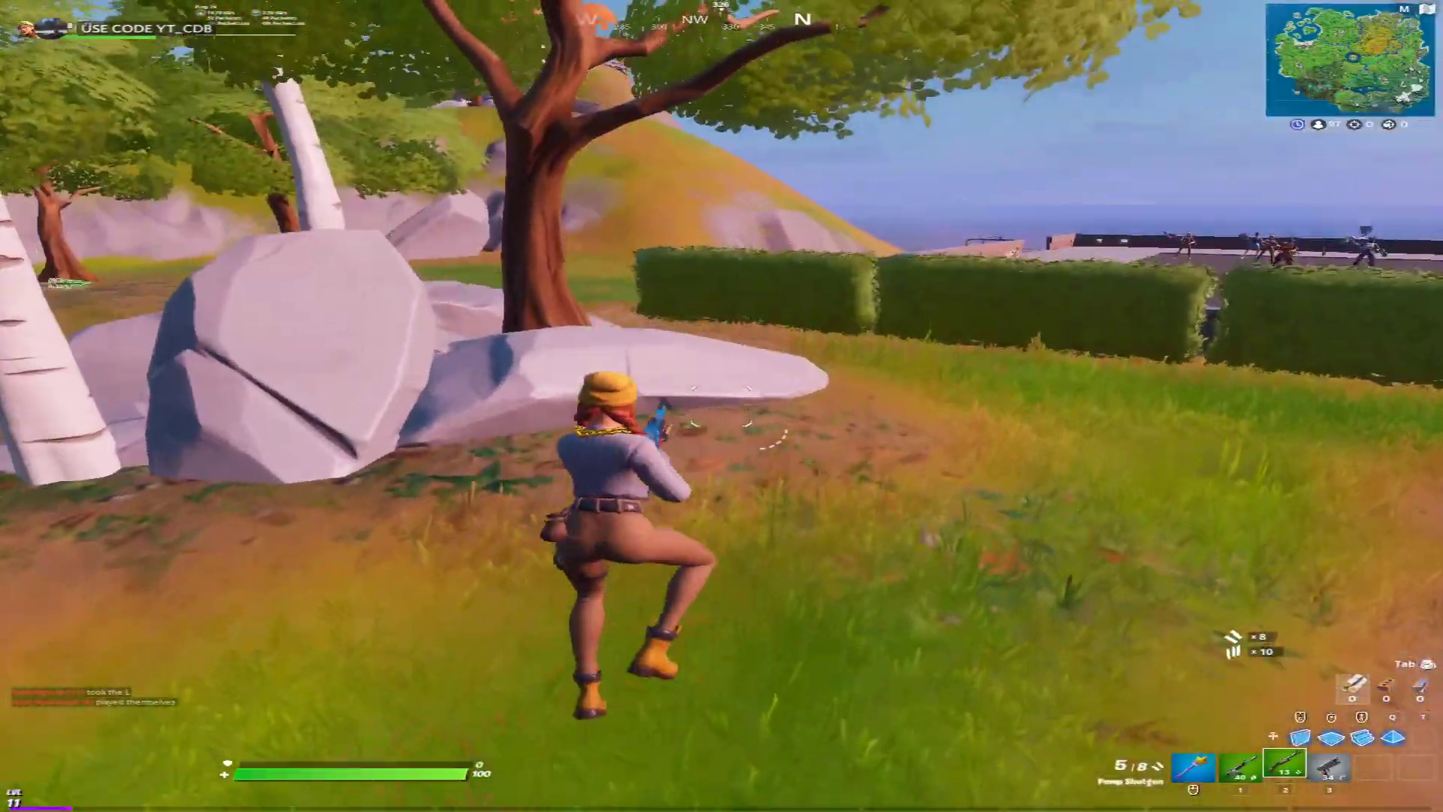
Step: Harvest materials around the boulder with the harvesting tool and place a build piece on the grass near the hedge
{"action": "key", "text": "f"}
{"action": "left_click", "coordinate": [720, 405]}
{"action": "left_click", "coordinate": [720, 406]}
{"action": "left_click", "coordinate": [720, 406]}
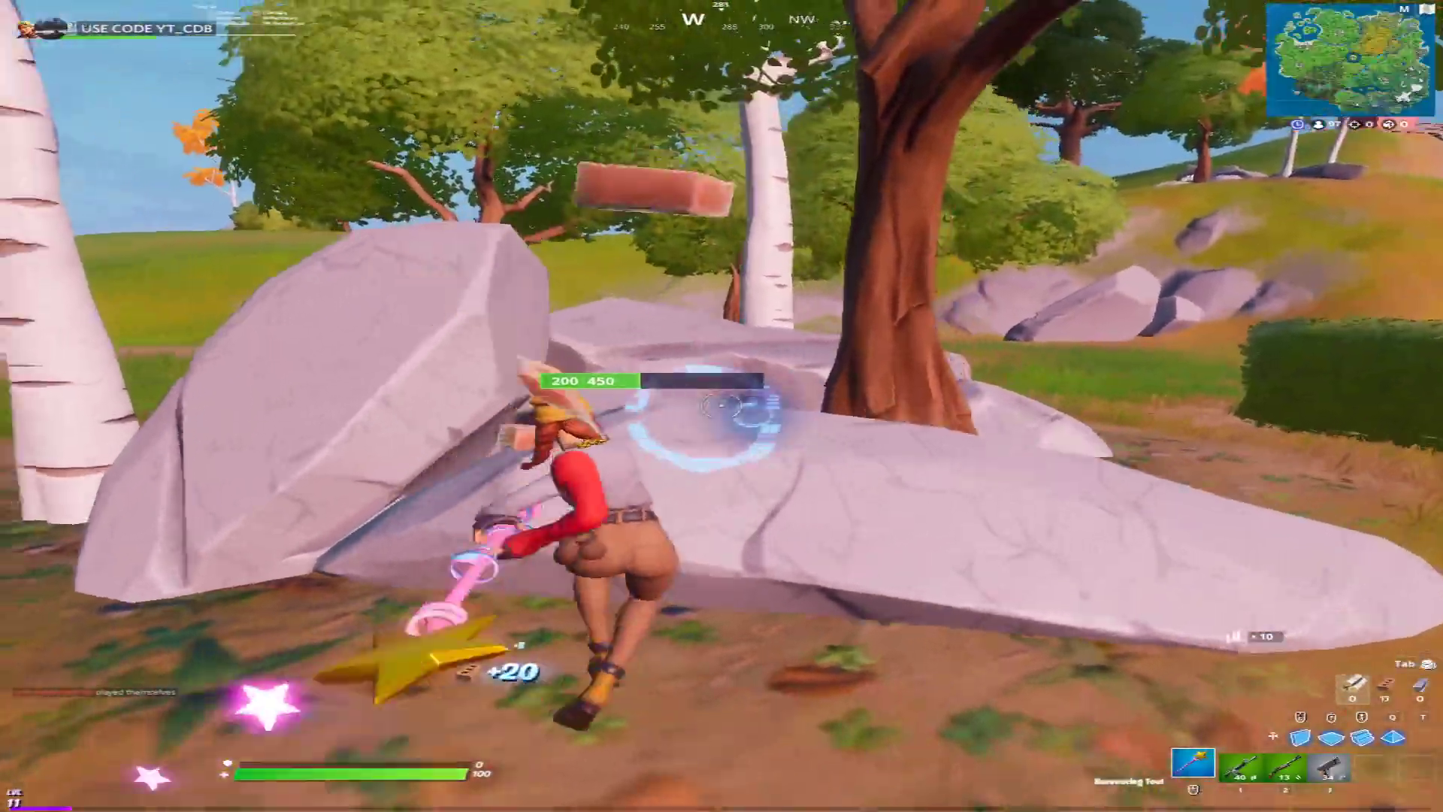
{"action": "left_click", "coordinate": [720, 405]}
{"action": "left_click", "coordinate": [717, 402]}
{"action": "left_click", "coordinate": [720, 406]}
{"action": "left_click", "coordinate": [720, 406]}
{"action": "left_click", "coordinate": [719, 406]}
{"action": "left_click", "coordinate": [720, 406]}
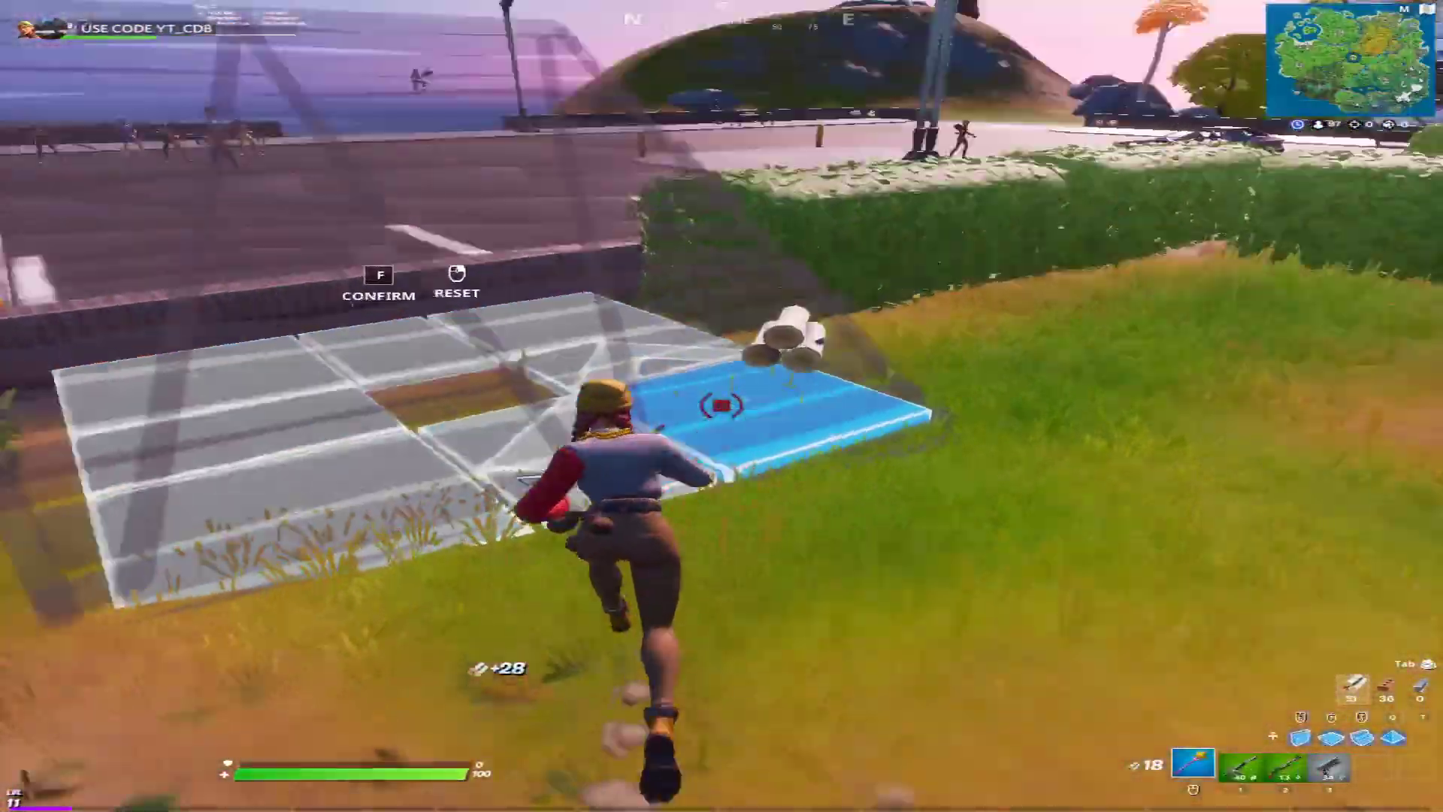
Step: Edit the floor piece beside the hedge and place a brick floor above the edge of the parking lot
{"action": "left_click", "coordinate": [721, 406]}
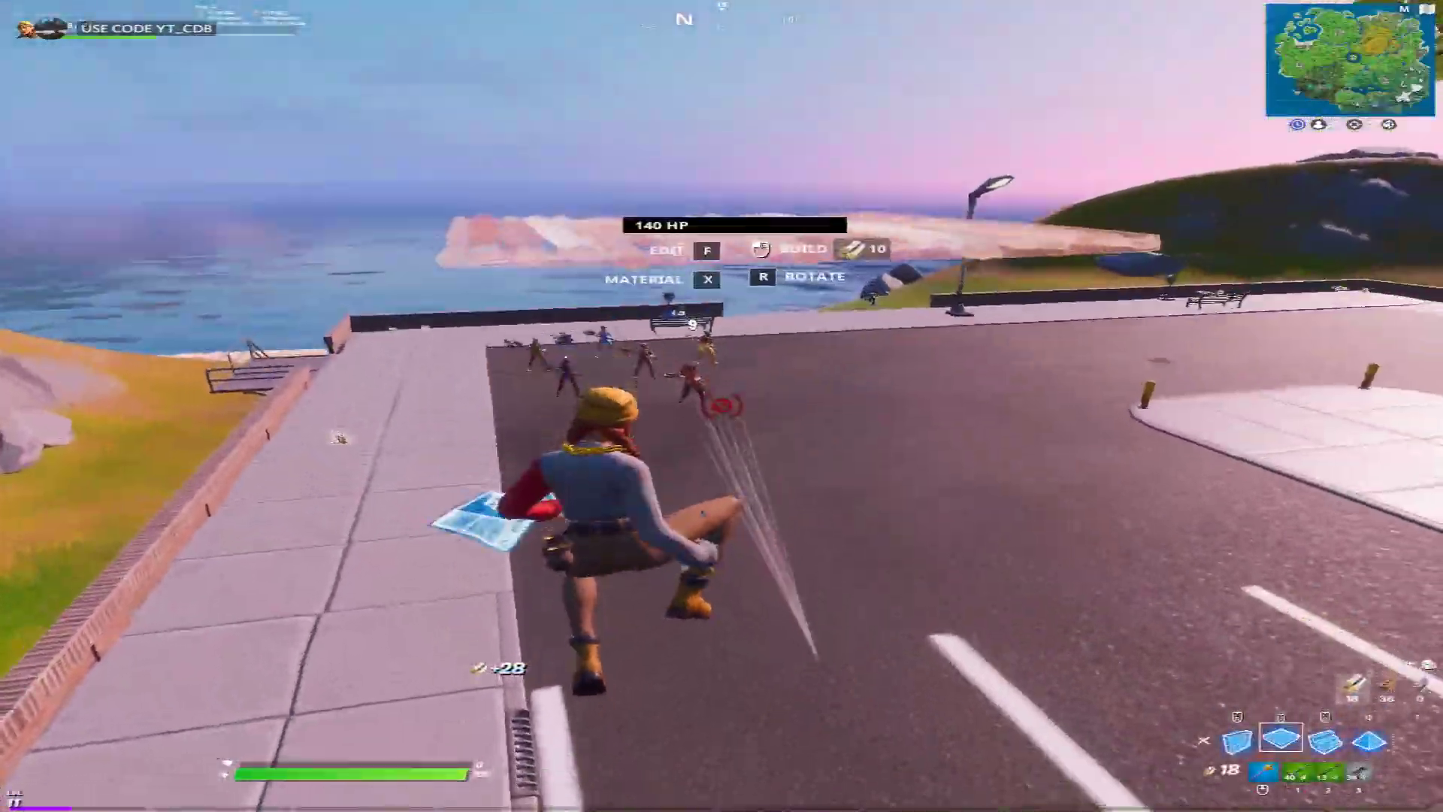
{"action": "left_click", "coordinate": [721, 405]}
{"action": "left_click", "coordinate": [721, 406]}
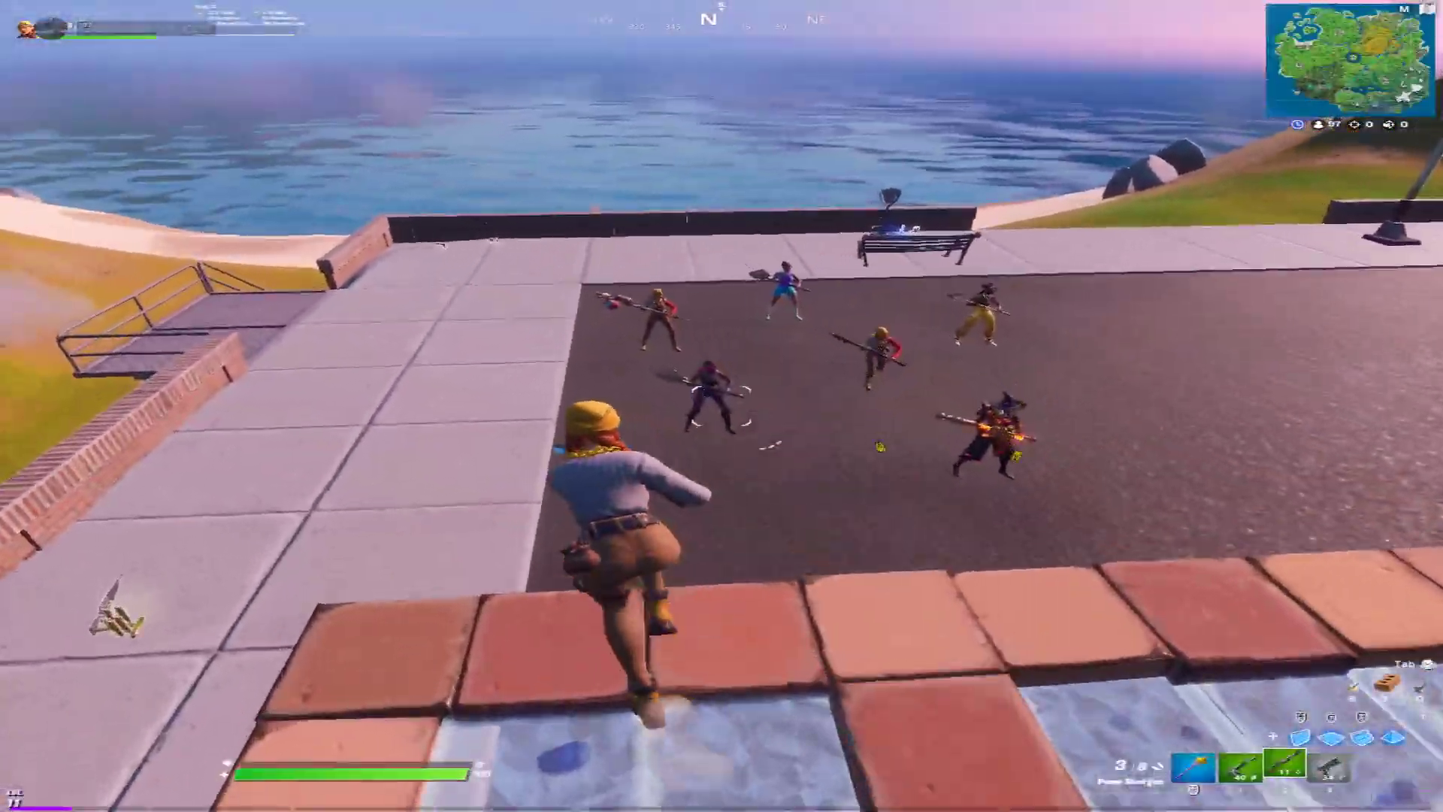
Step: Fire the Pump Shotgun around the group of players on the parking lot and reload it
{"action": "left_click", "coordinate": [721, 406]}
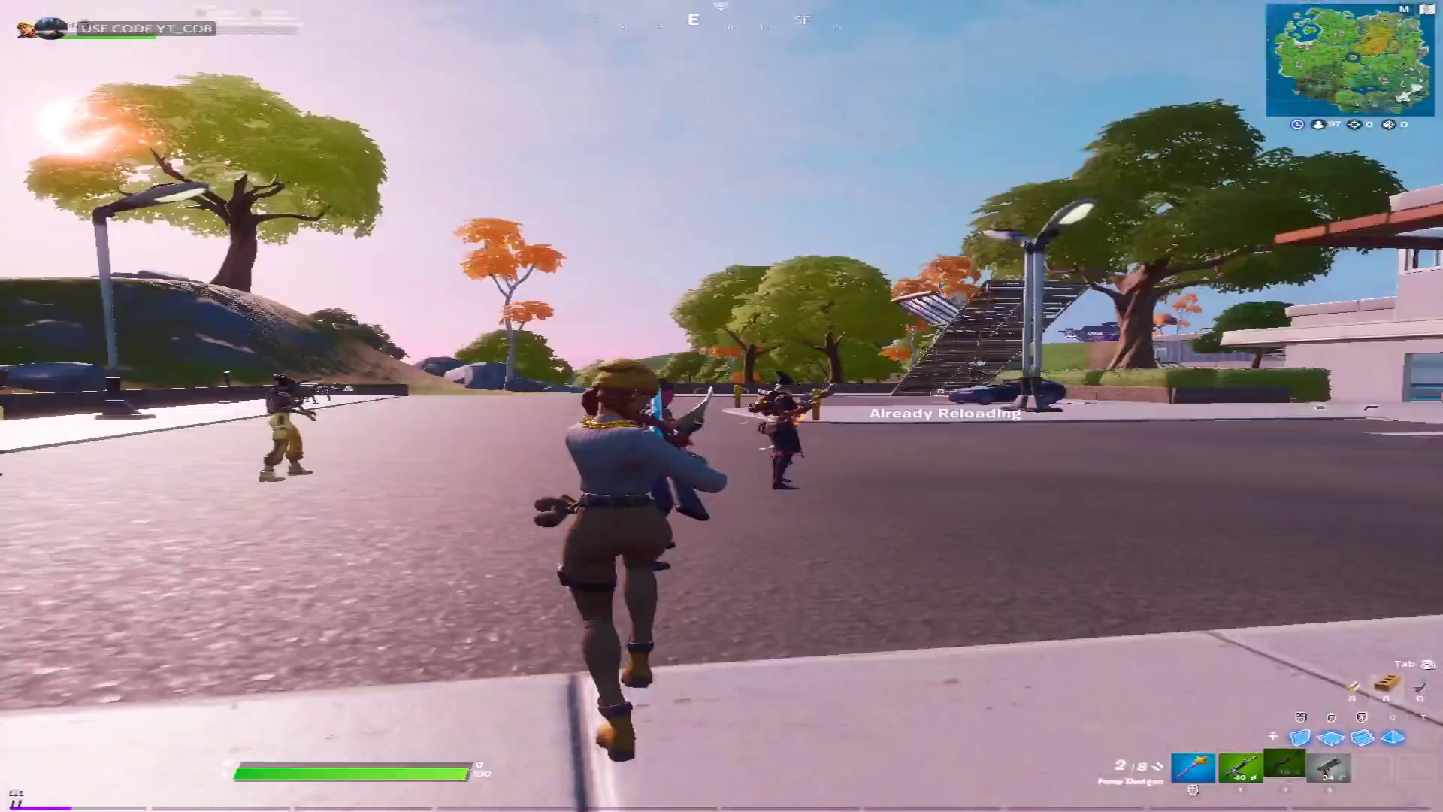
{"action": "key", "text": "r"}
{"action": "left_click", "coordinate": [722, 406]}
{"action": "left_click", "coordinate": [722, 406]}
Step: Equip the weapon in the first slot, aim down its sights and fire across the parking lot
{"action": "key", "text": "1"}
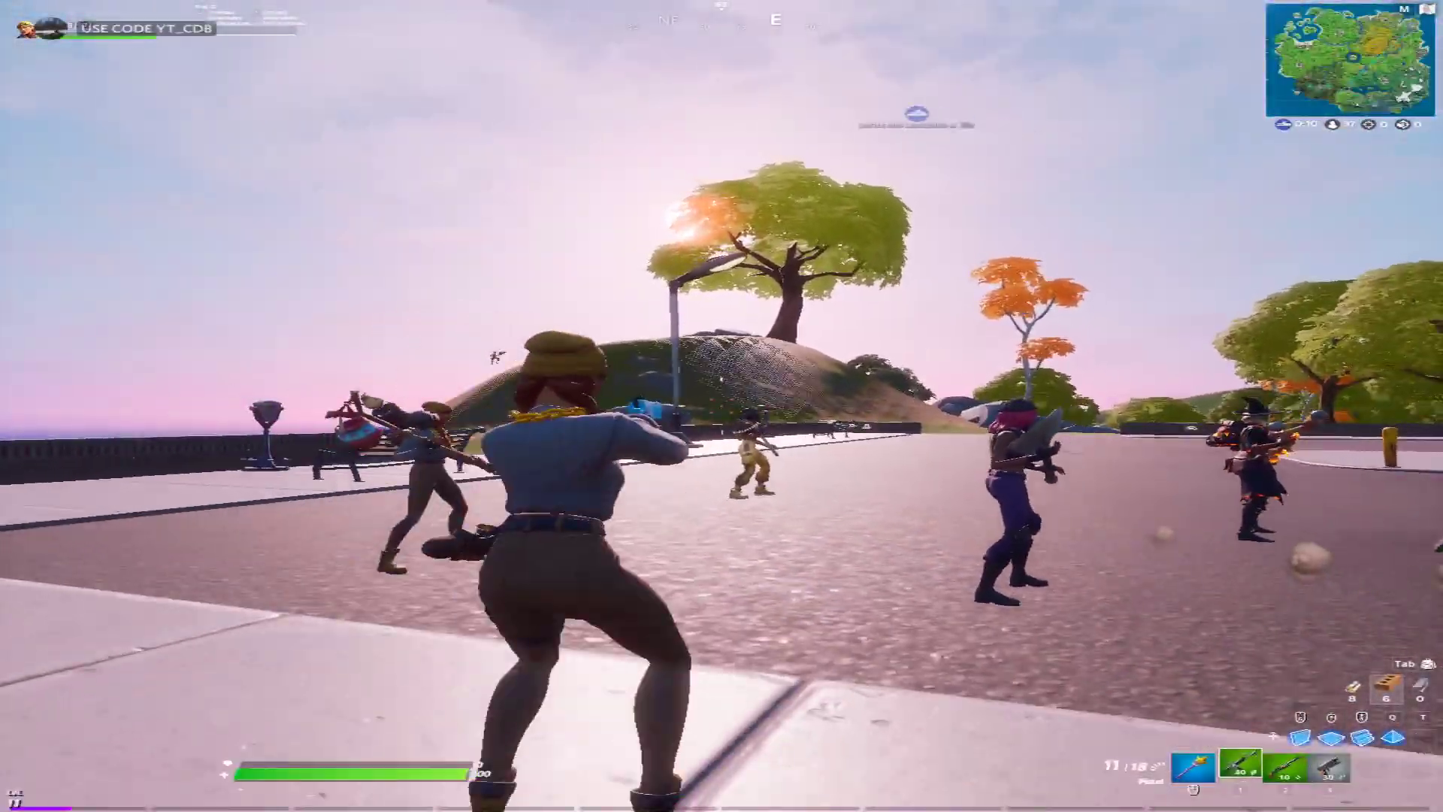
{"action": "right_click", "coordinate": [722, 406]}
{"action": "left_click", "coordinate": [722, 406]}
Step: Switch back to the Pump Shotgun and reload it while running along the pavement toward the sea wall
{"action": "key", "text": "2"}
{"action": "key", "text": "w"}
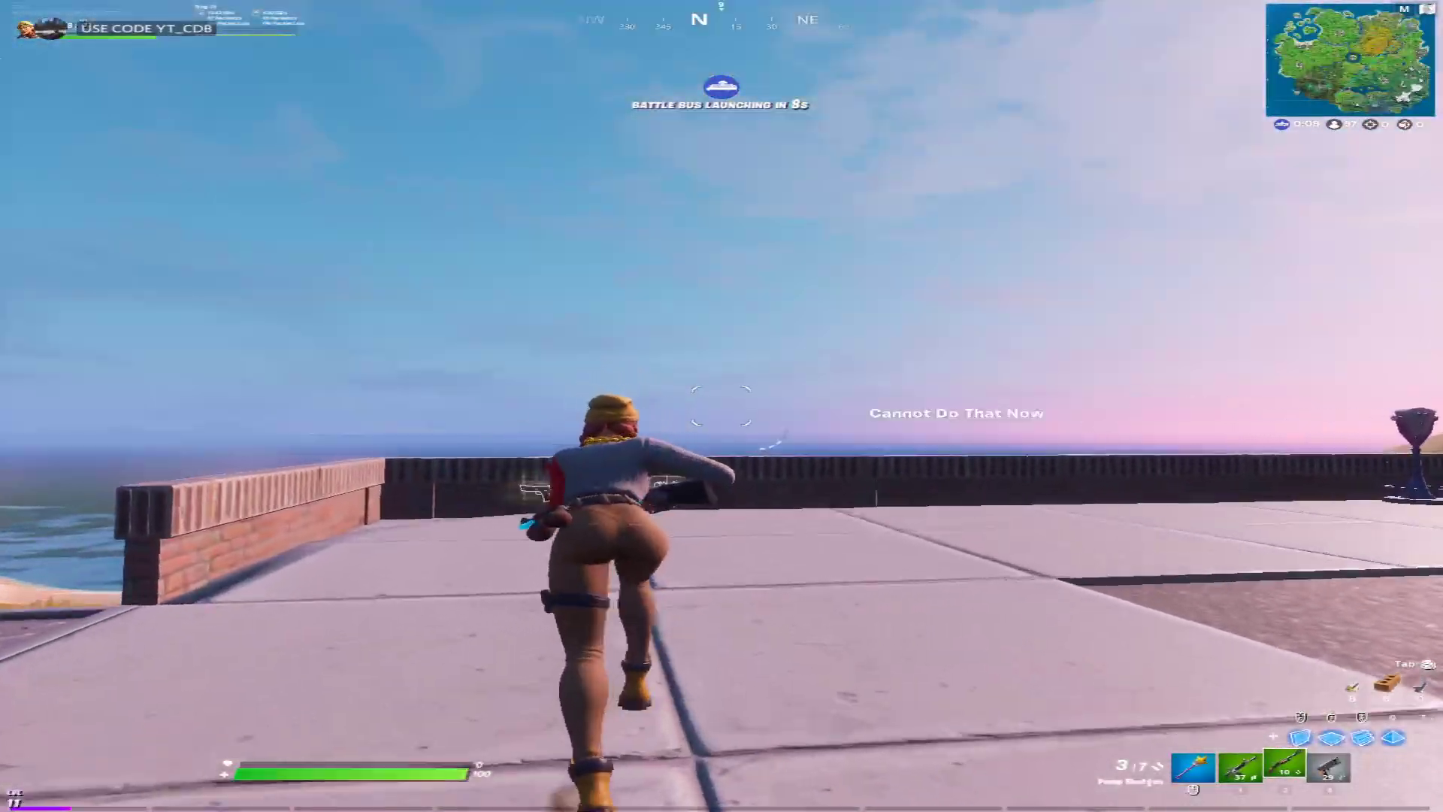
{"action": "key", "text": "r"}
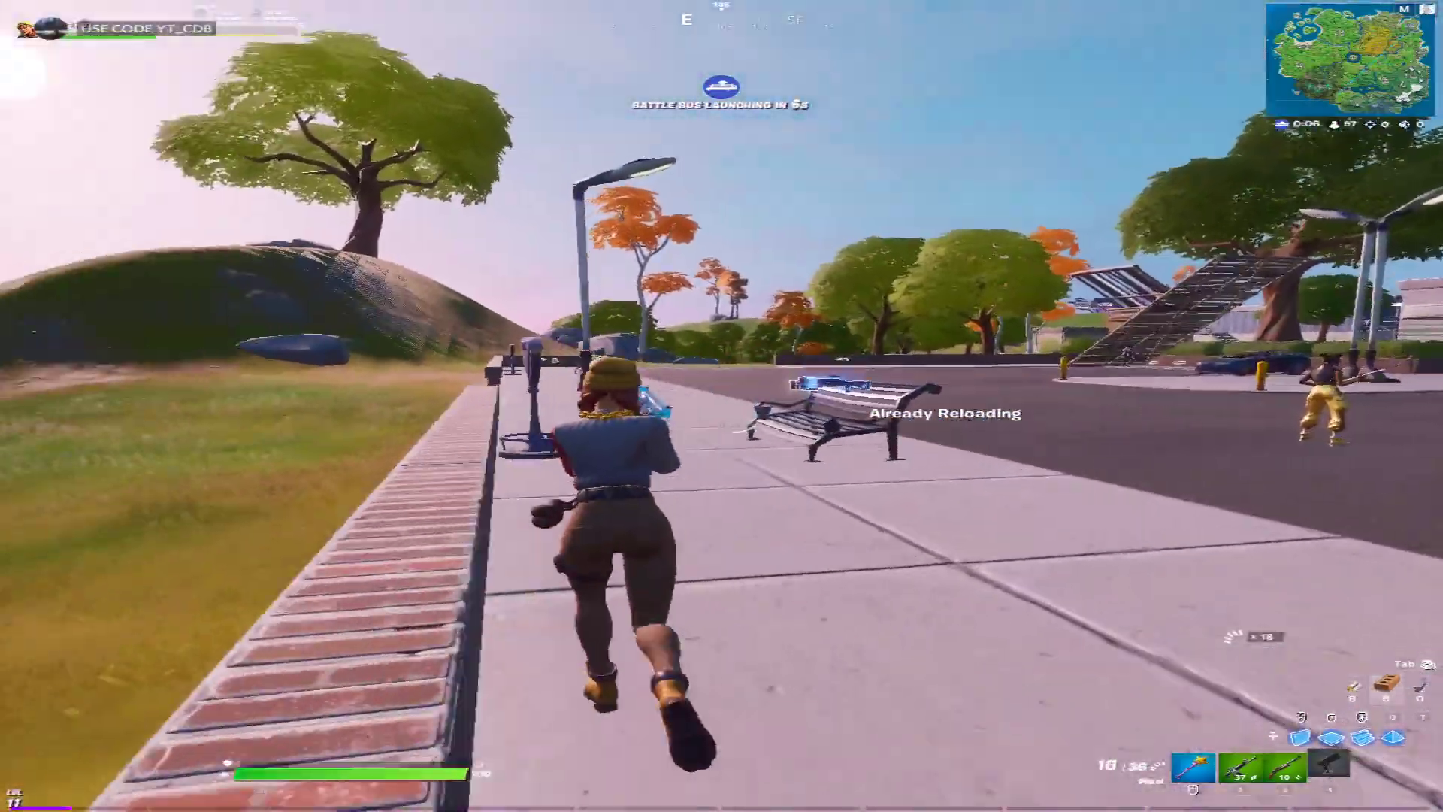
Step: Equip the third-slot weapon, pick up the Tactical Shotgun and rearrange the shotguns among the equipment slots
{"action": "key", "text": "3"}
{"action": "key", "text": "e"}
{"action": "key", "text": "Tab"}
{"action": "left_click_drag", "start_coordinate": [1052, 432], "coordinate": [1275, 449]}
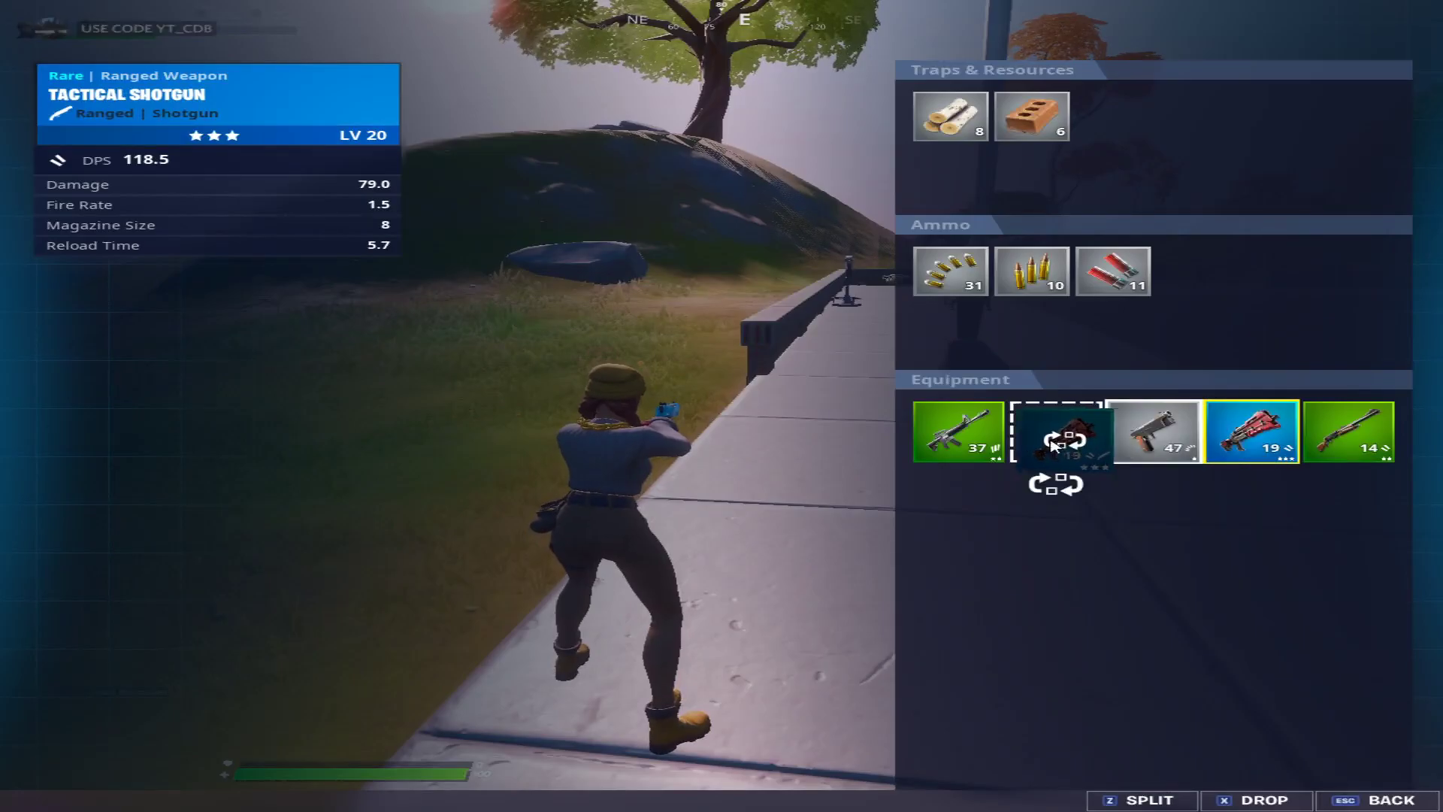